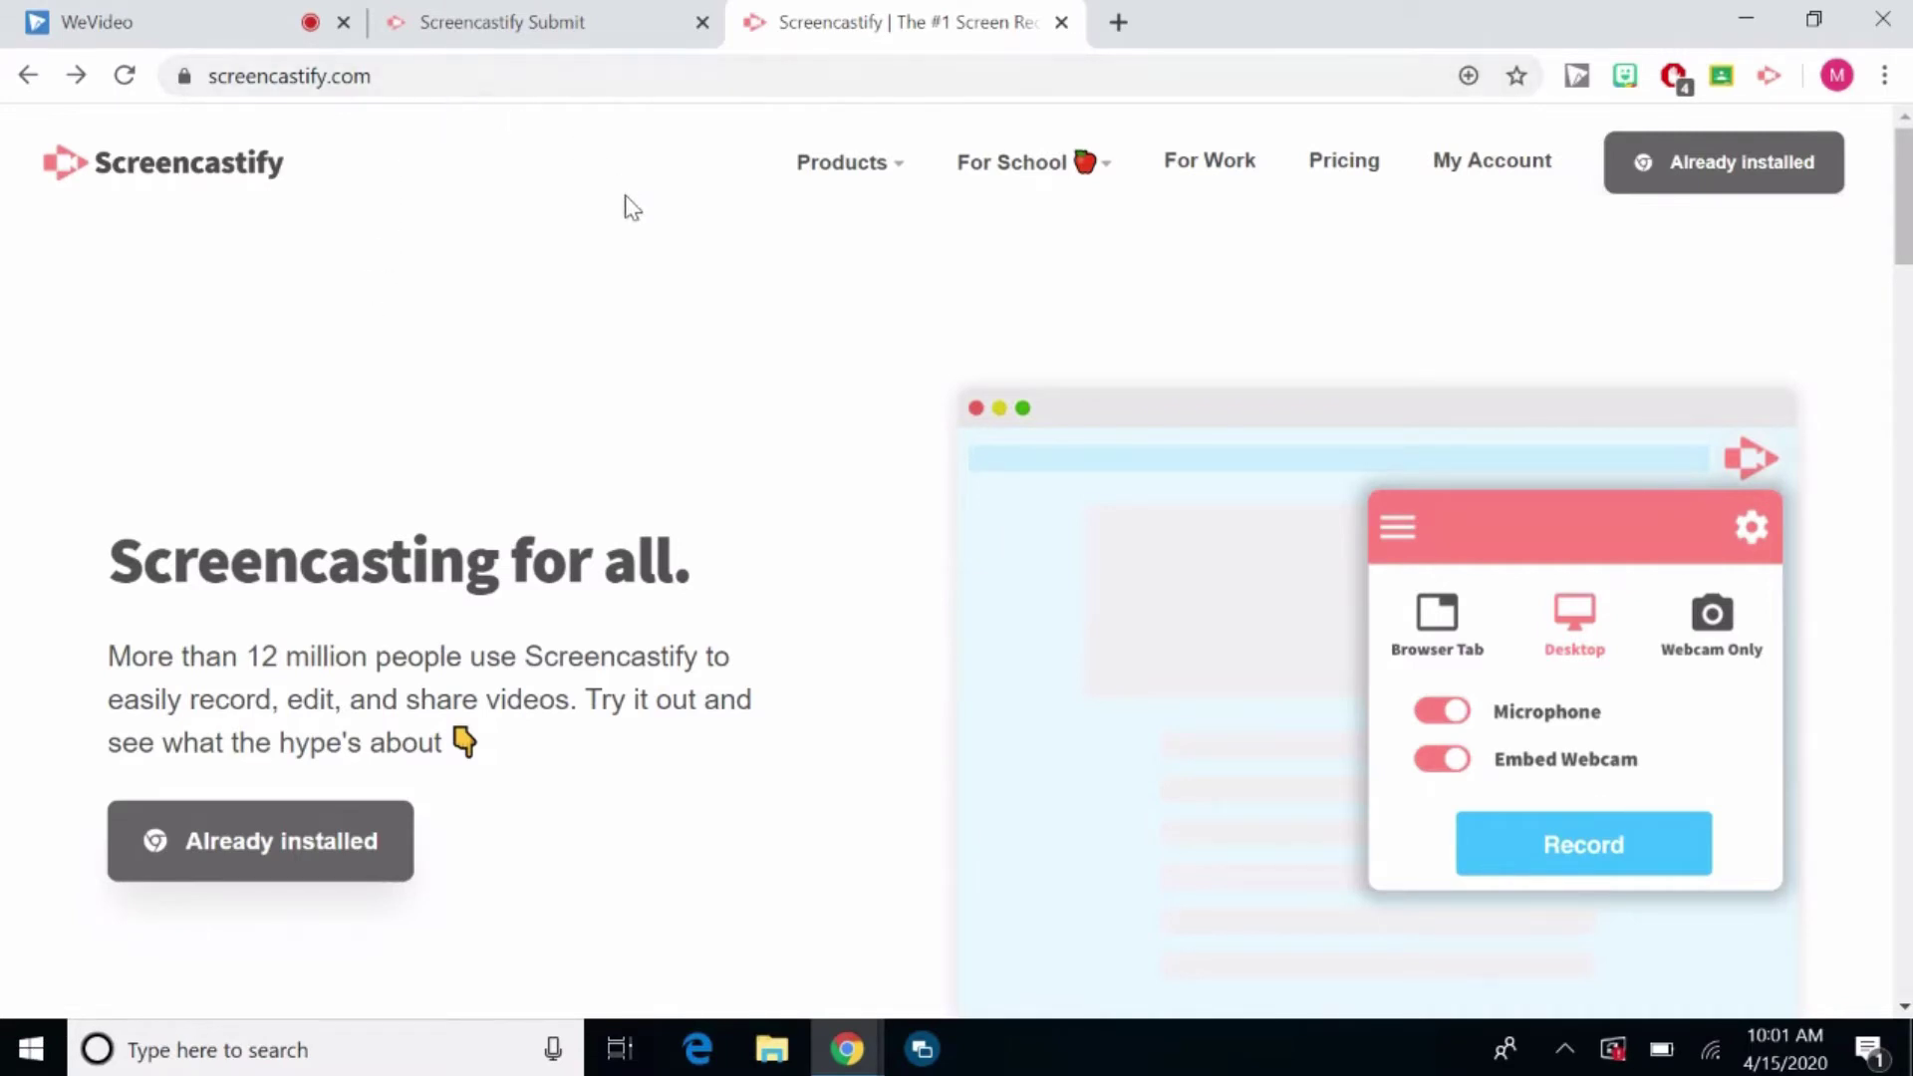
Open the Submit product page and examine its availability notice, introduction and early access offer.
mouse_move(881, 176)
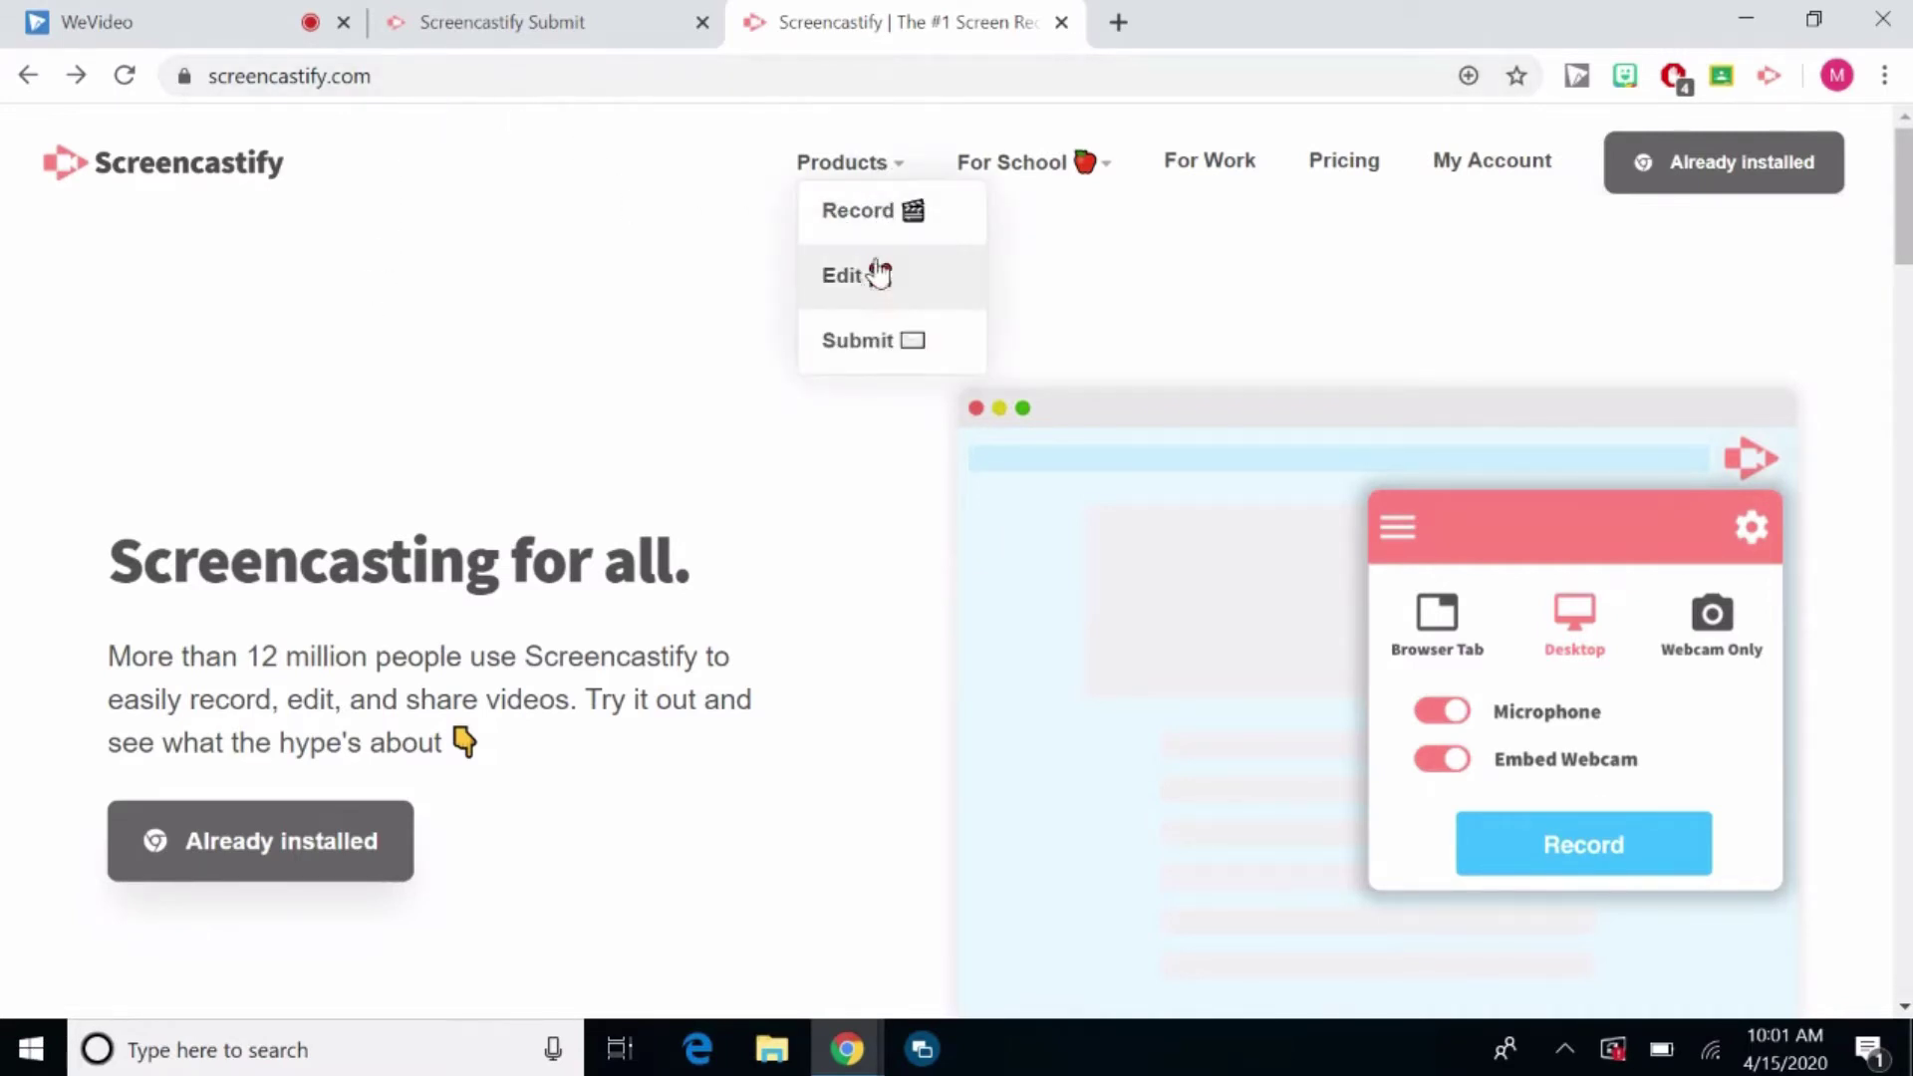
left_click(877, 340)
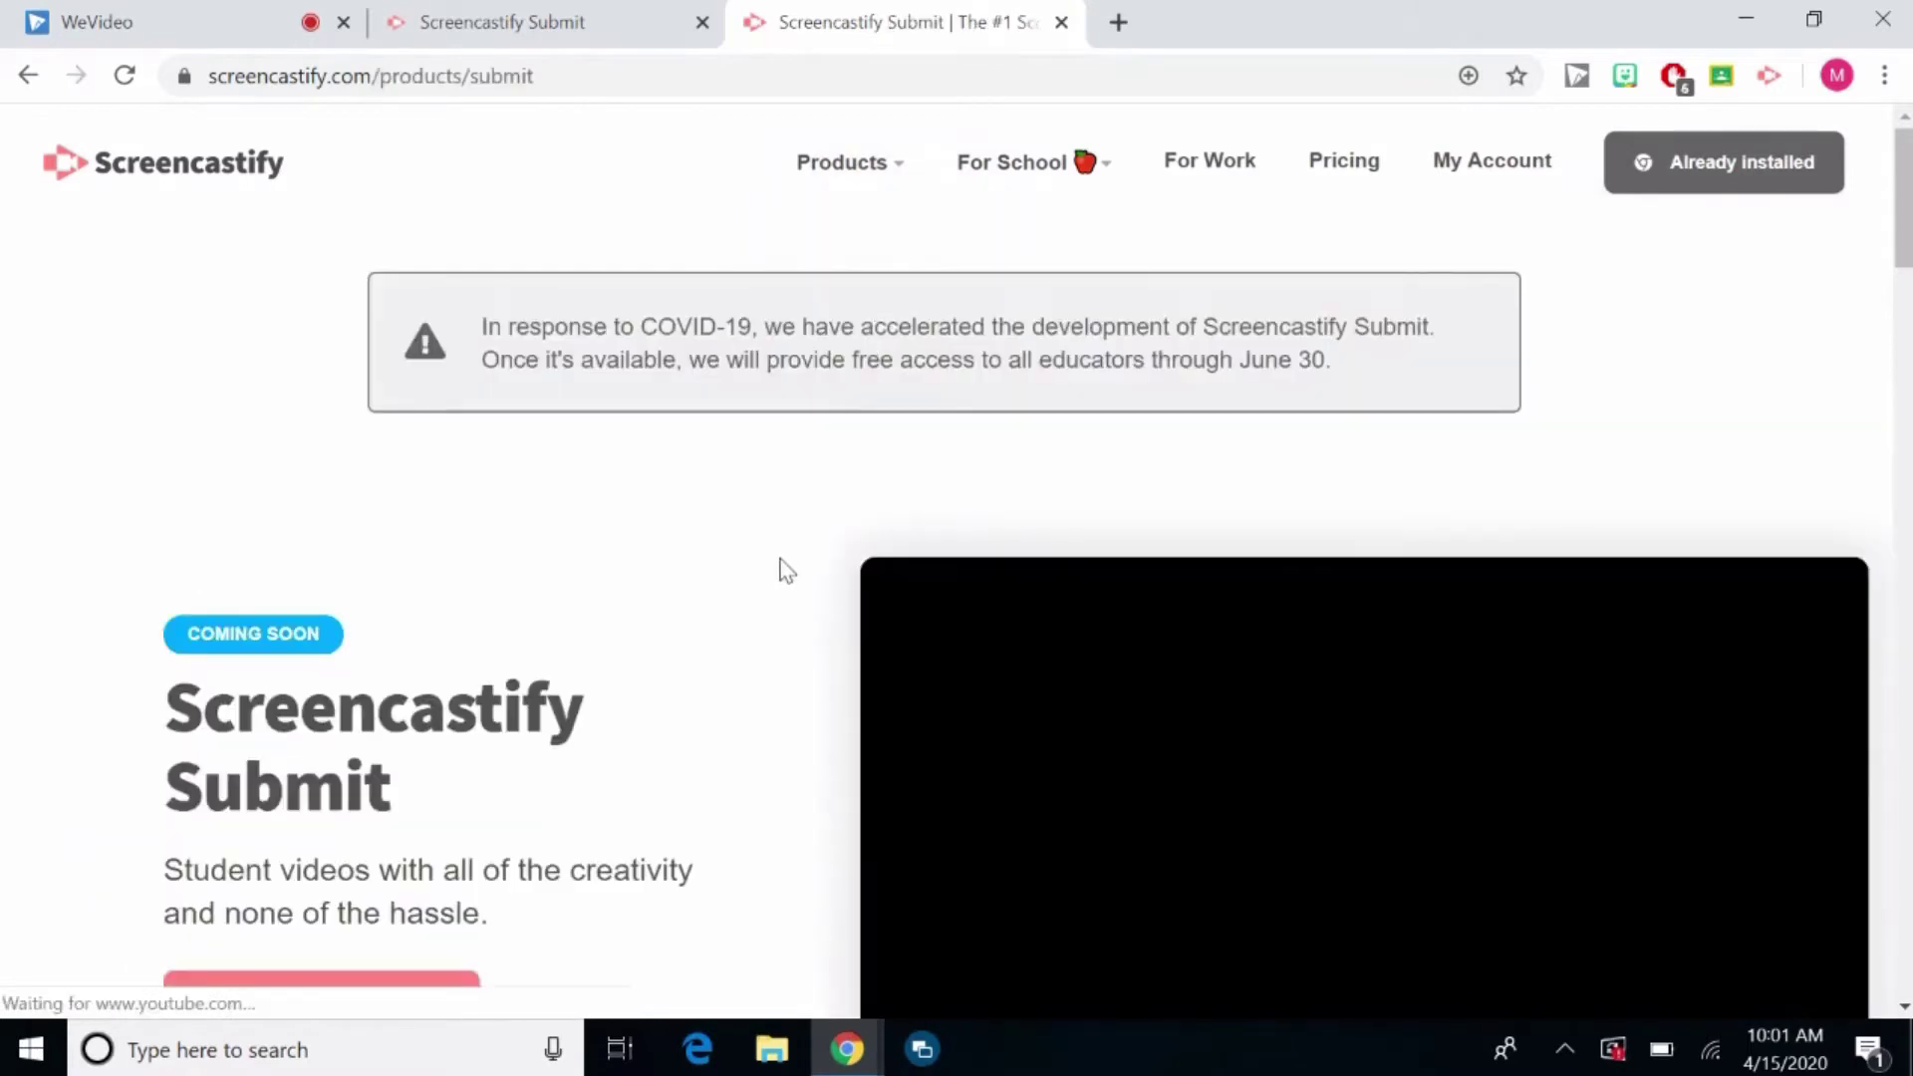
scroll(787, 571, "down", 1)
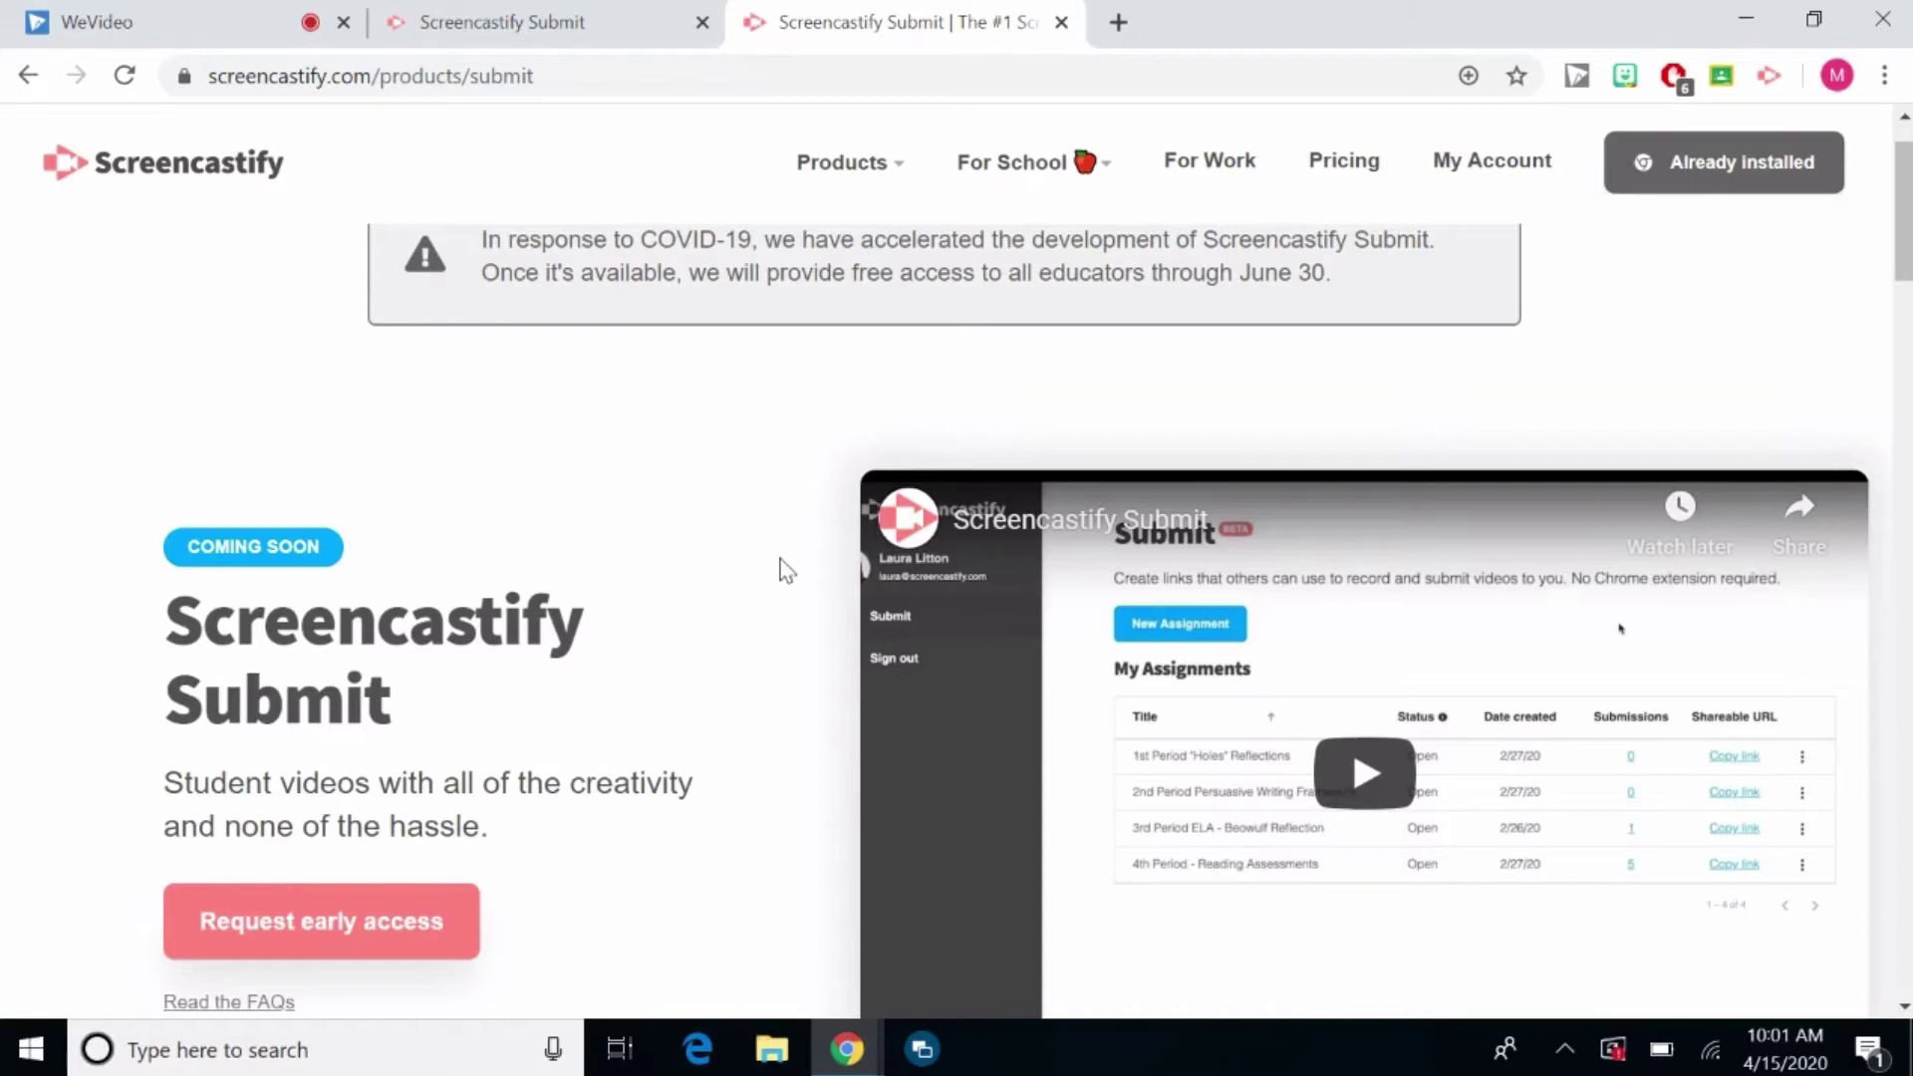
scroll(766, 633, "down", 1)
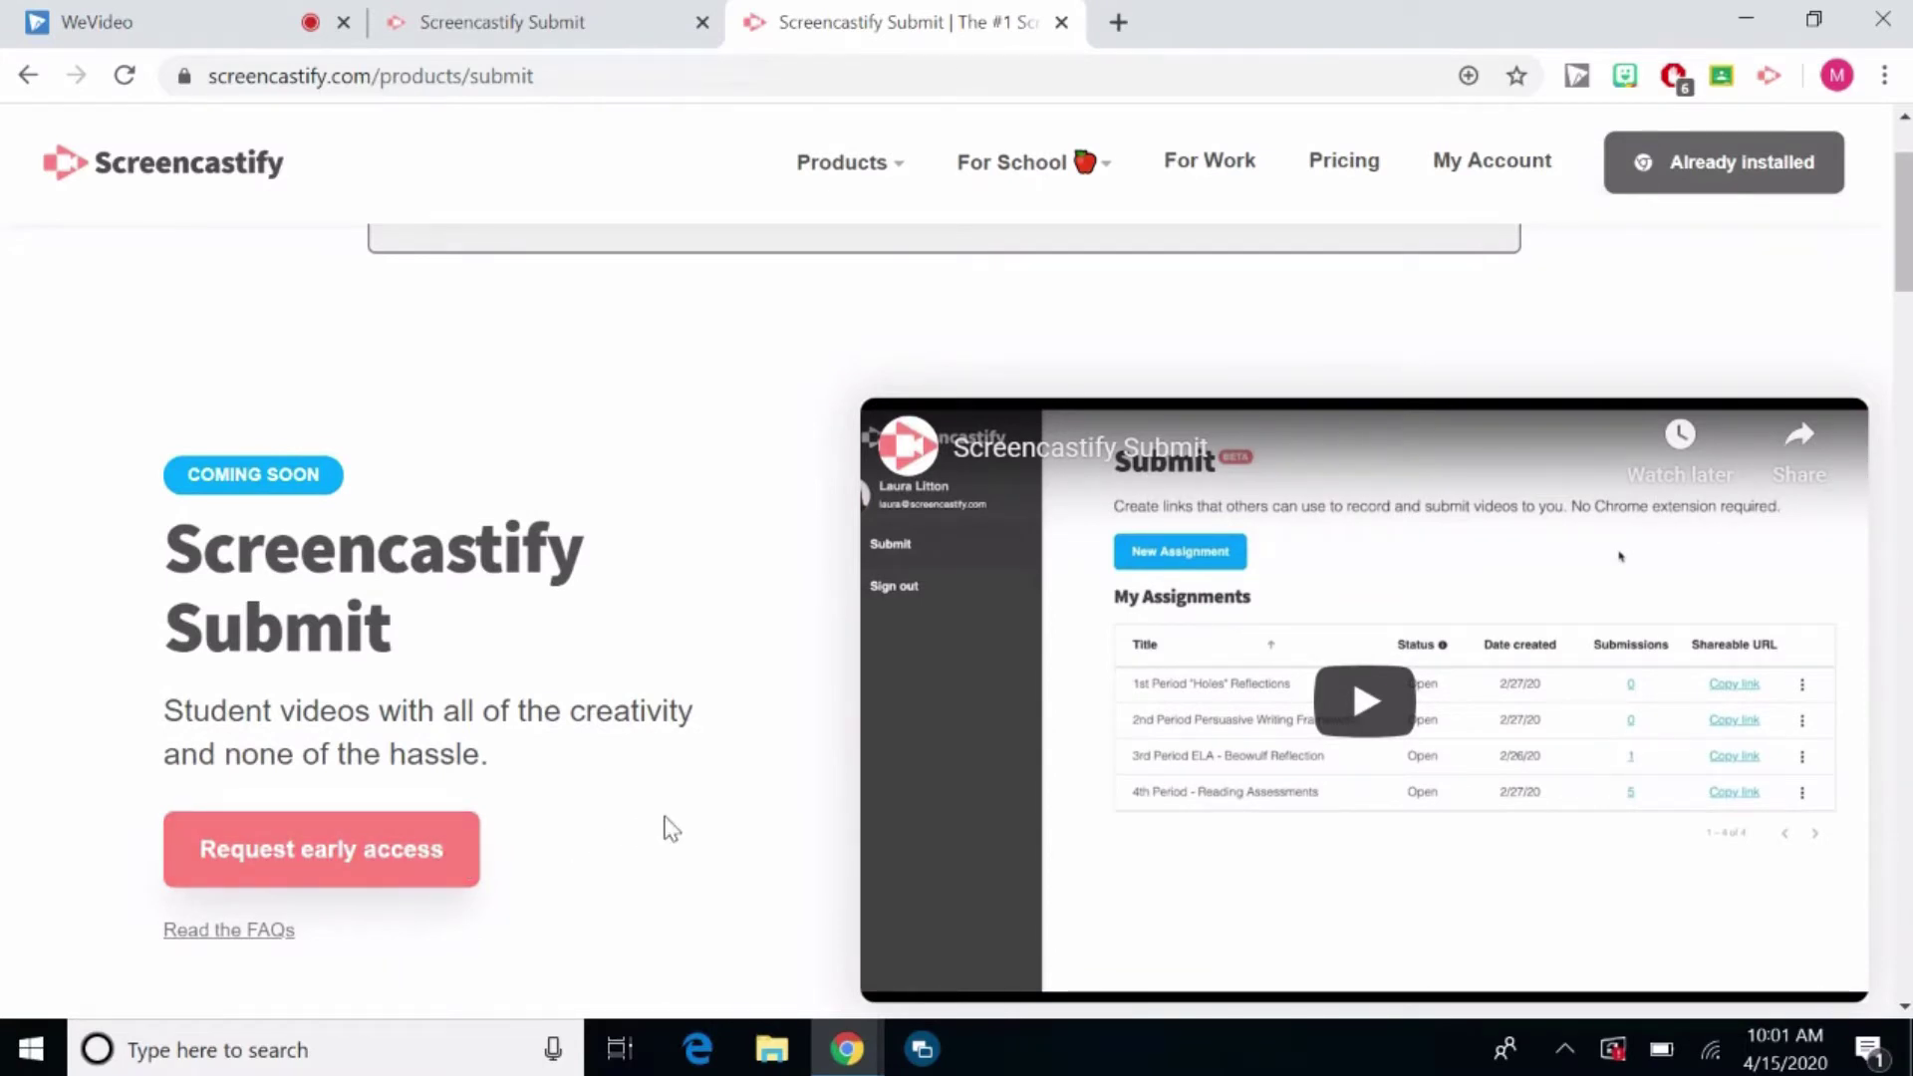
scroll(715, 842, "down", 1)
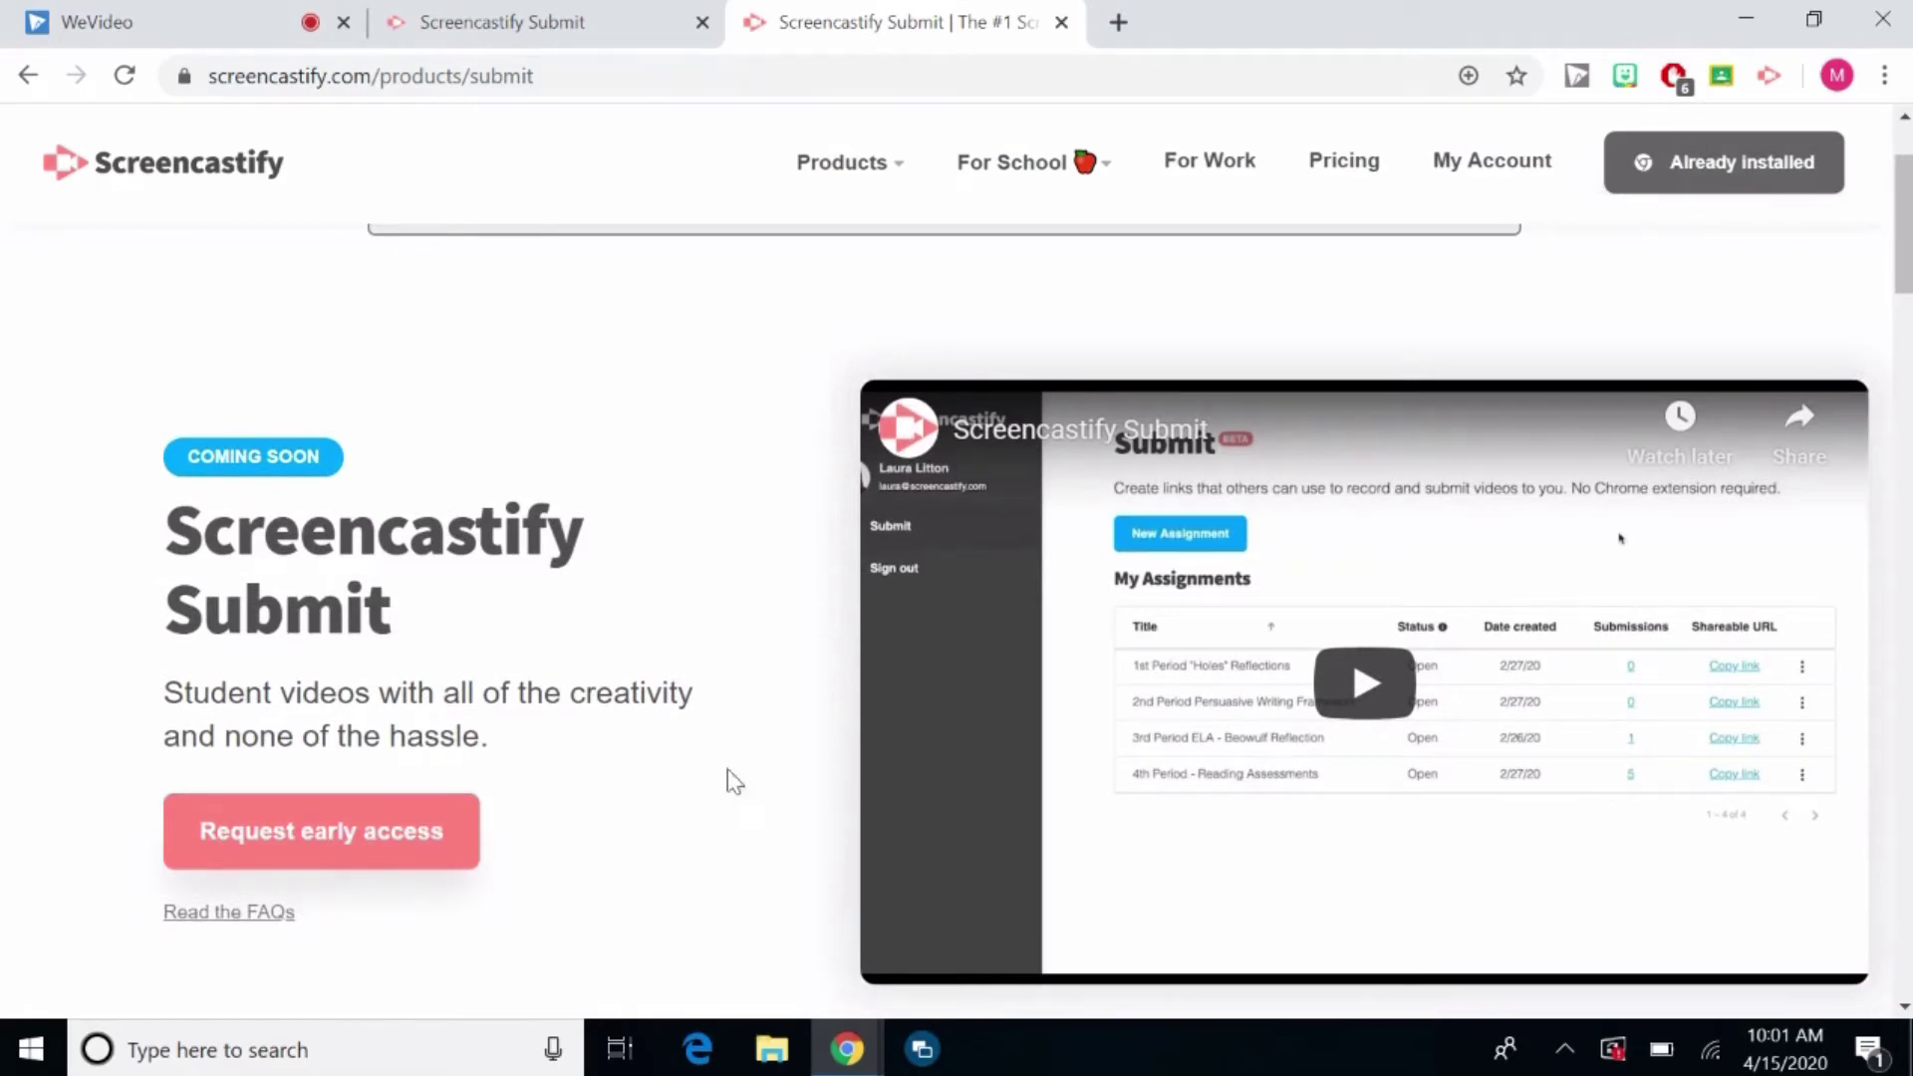
scroll(745, 749, "up", 2)
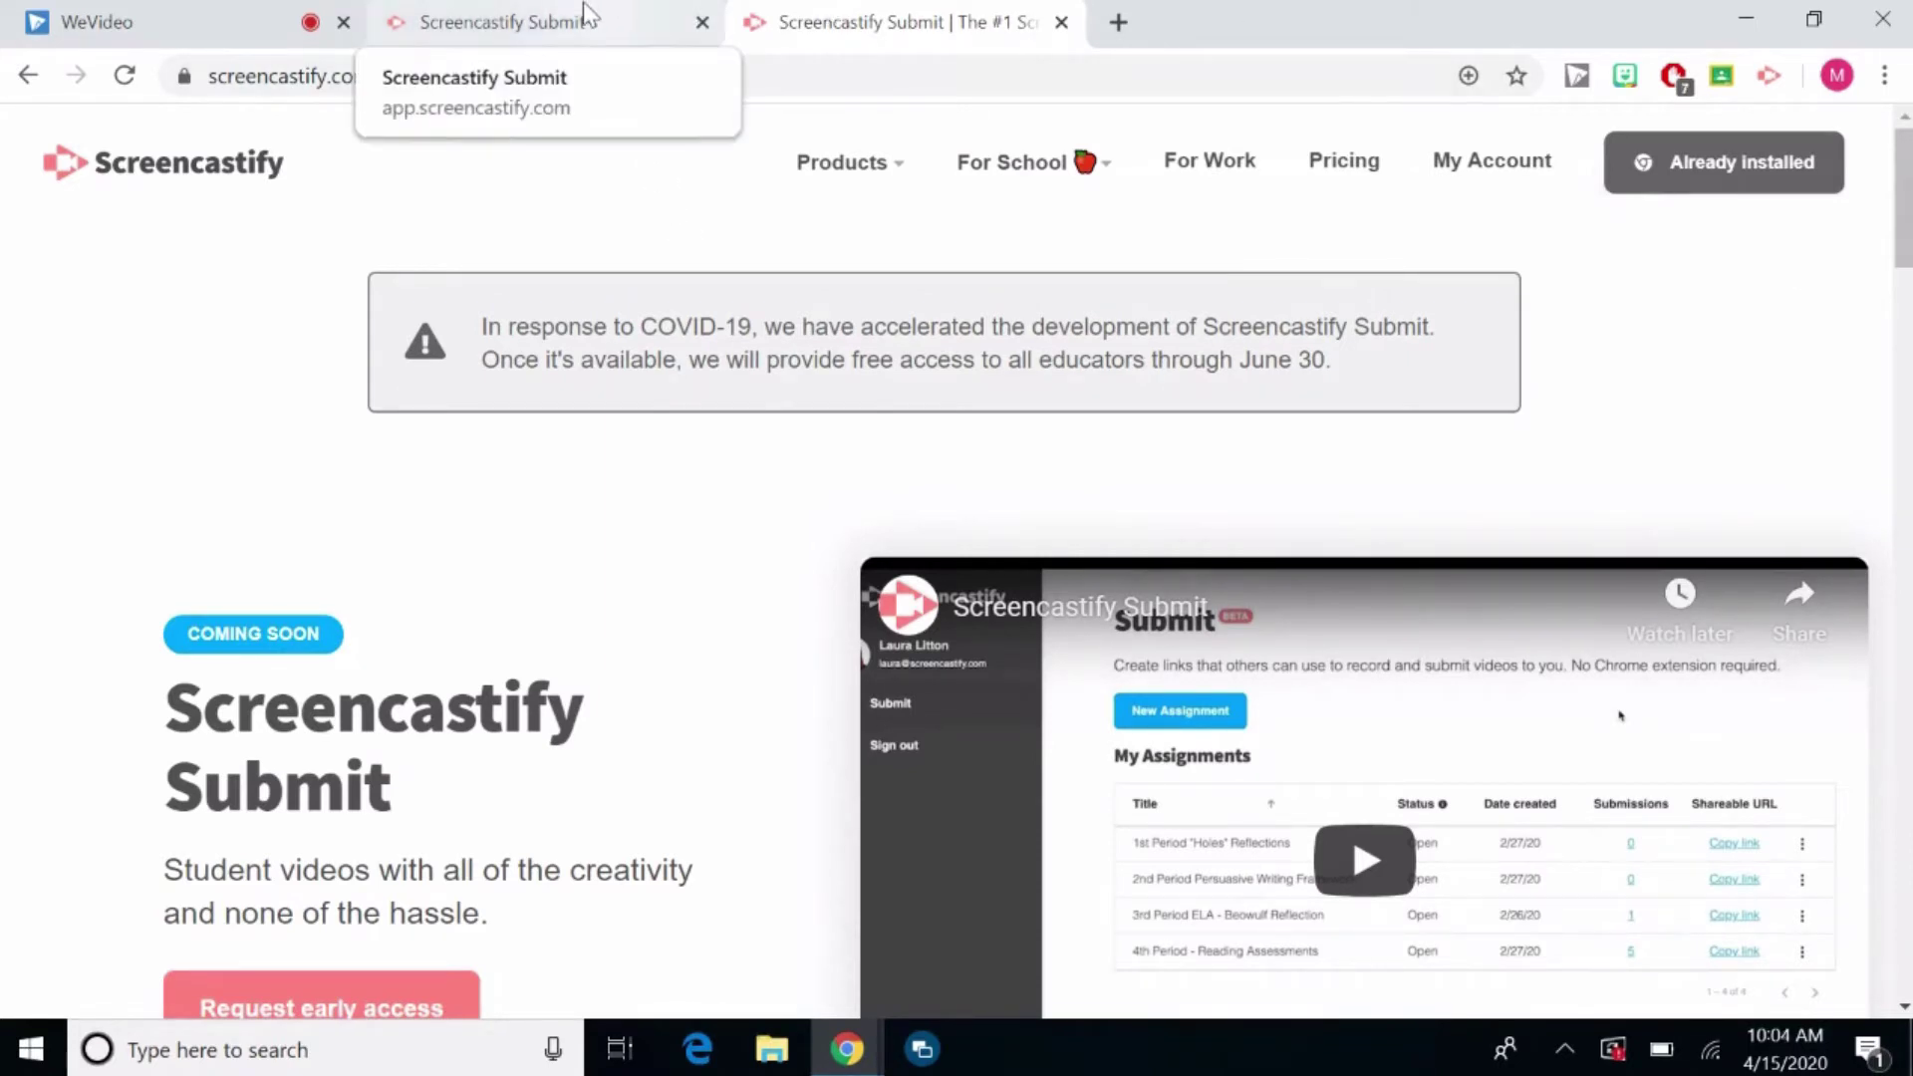
Start a new assignment in the Screencastify Submit app and title it "Check in".
left_click(588, 14)
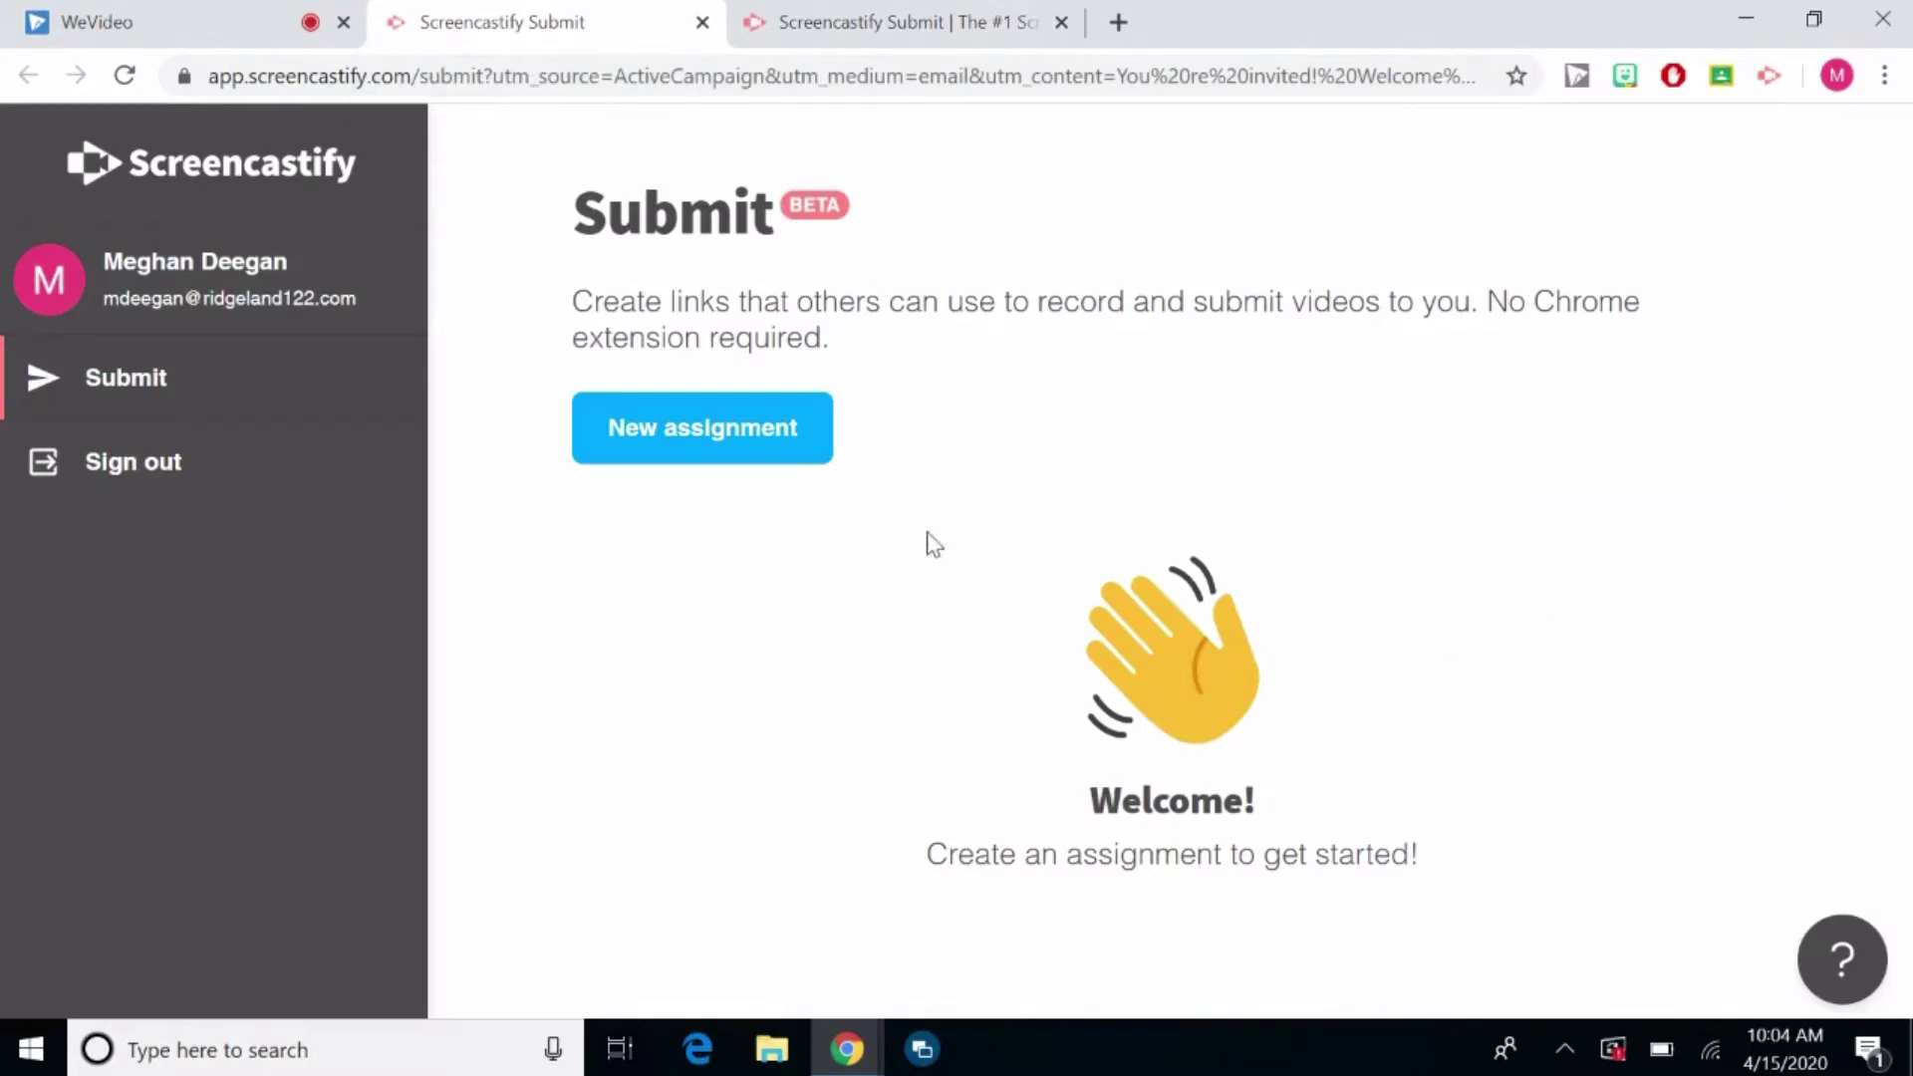
left_click(734, 438)
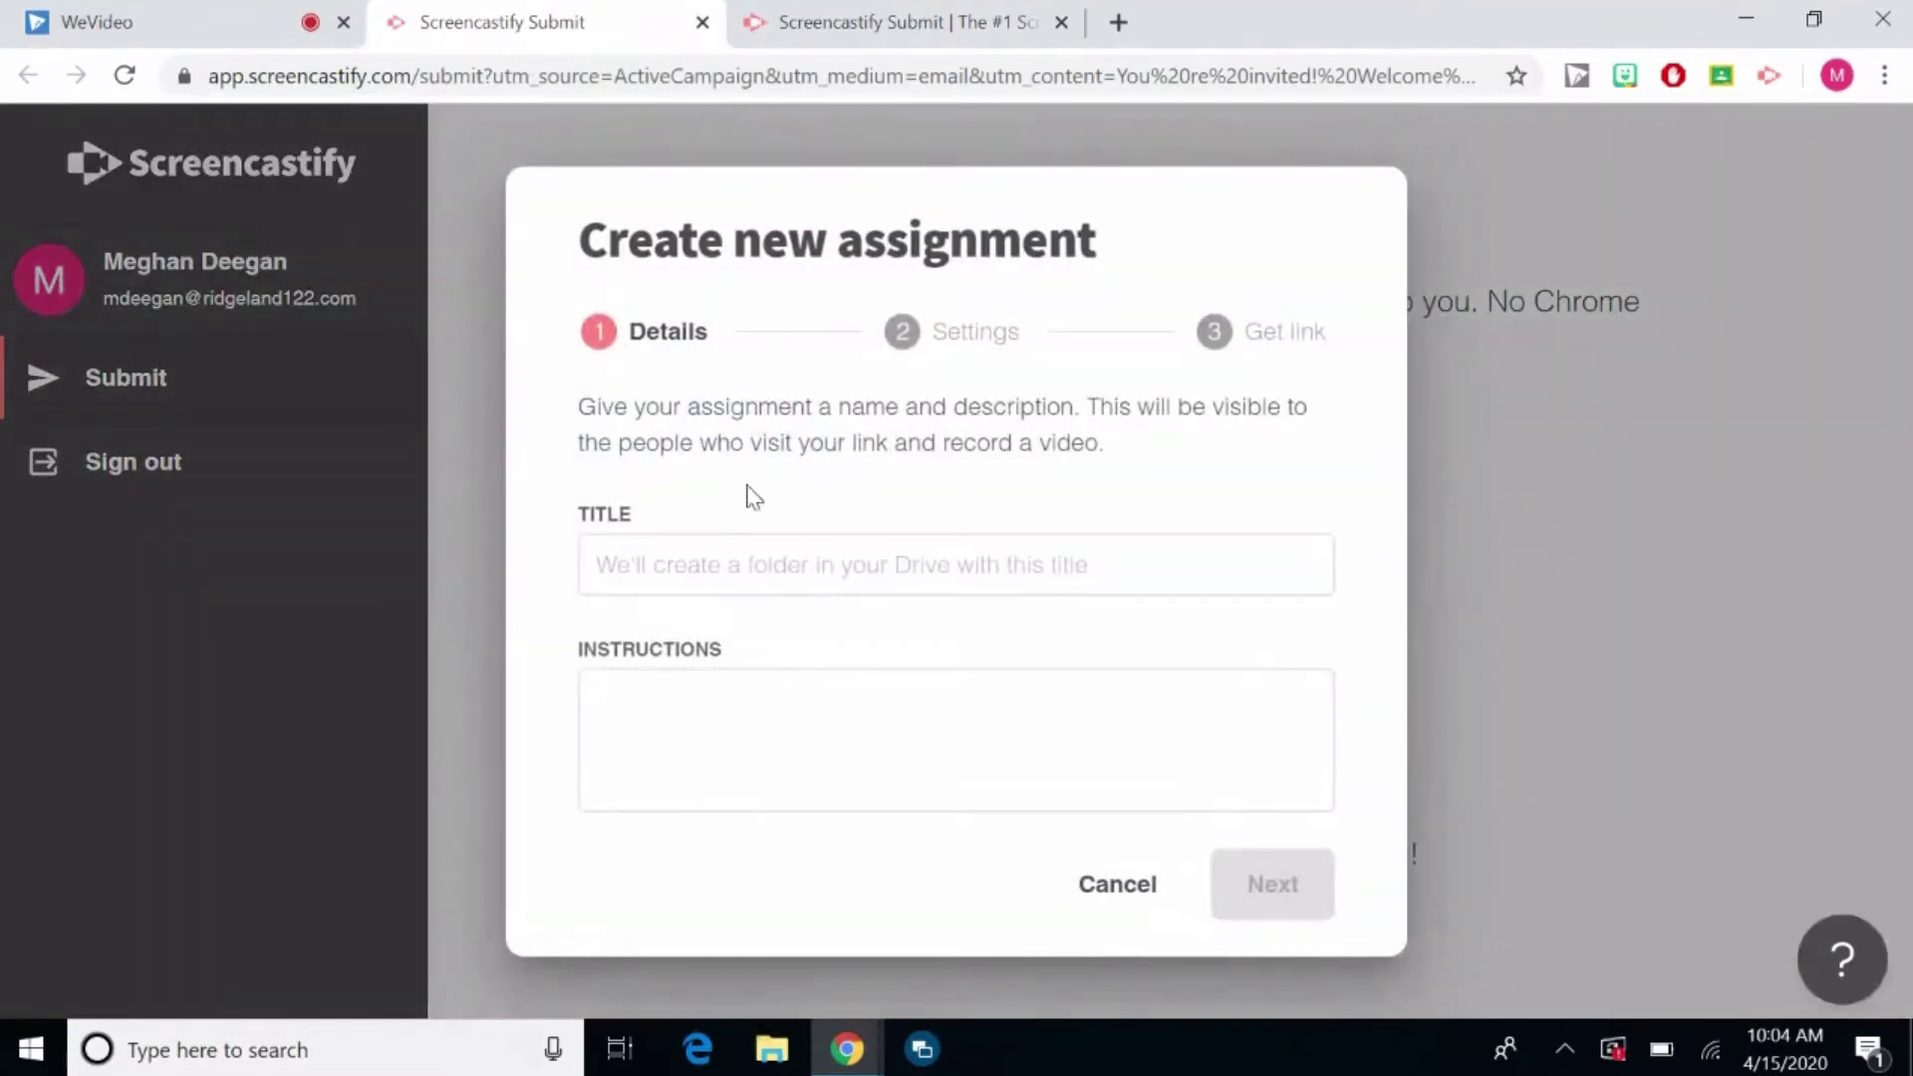
left_click(764, 555)
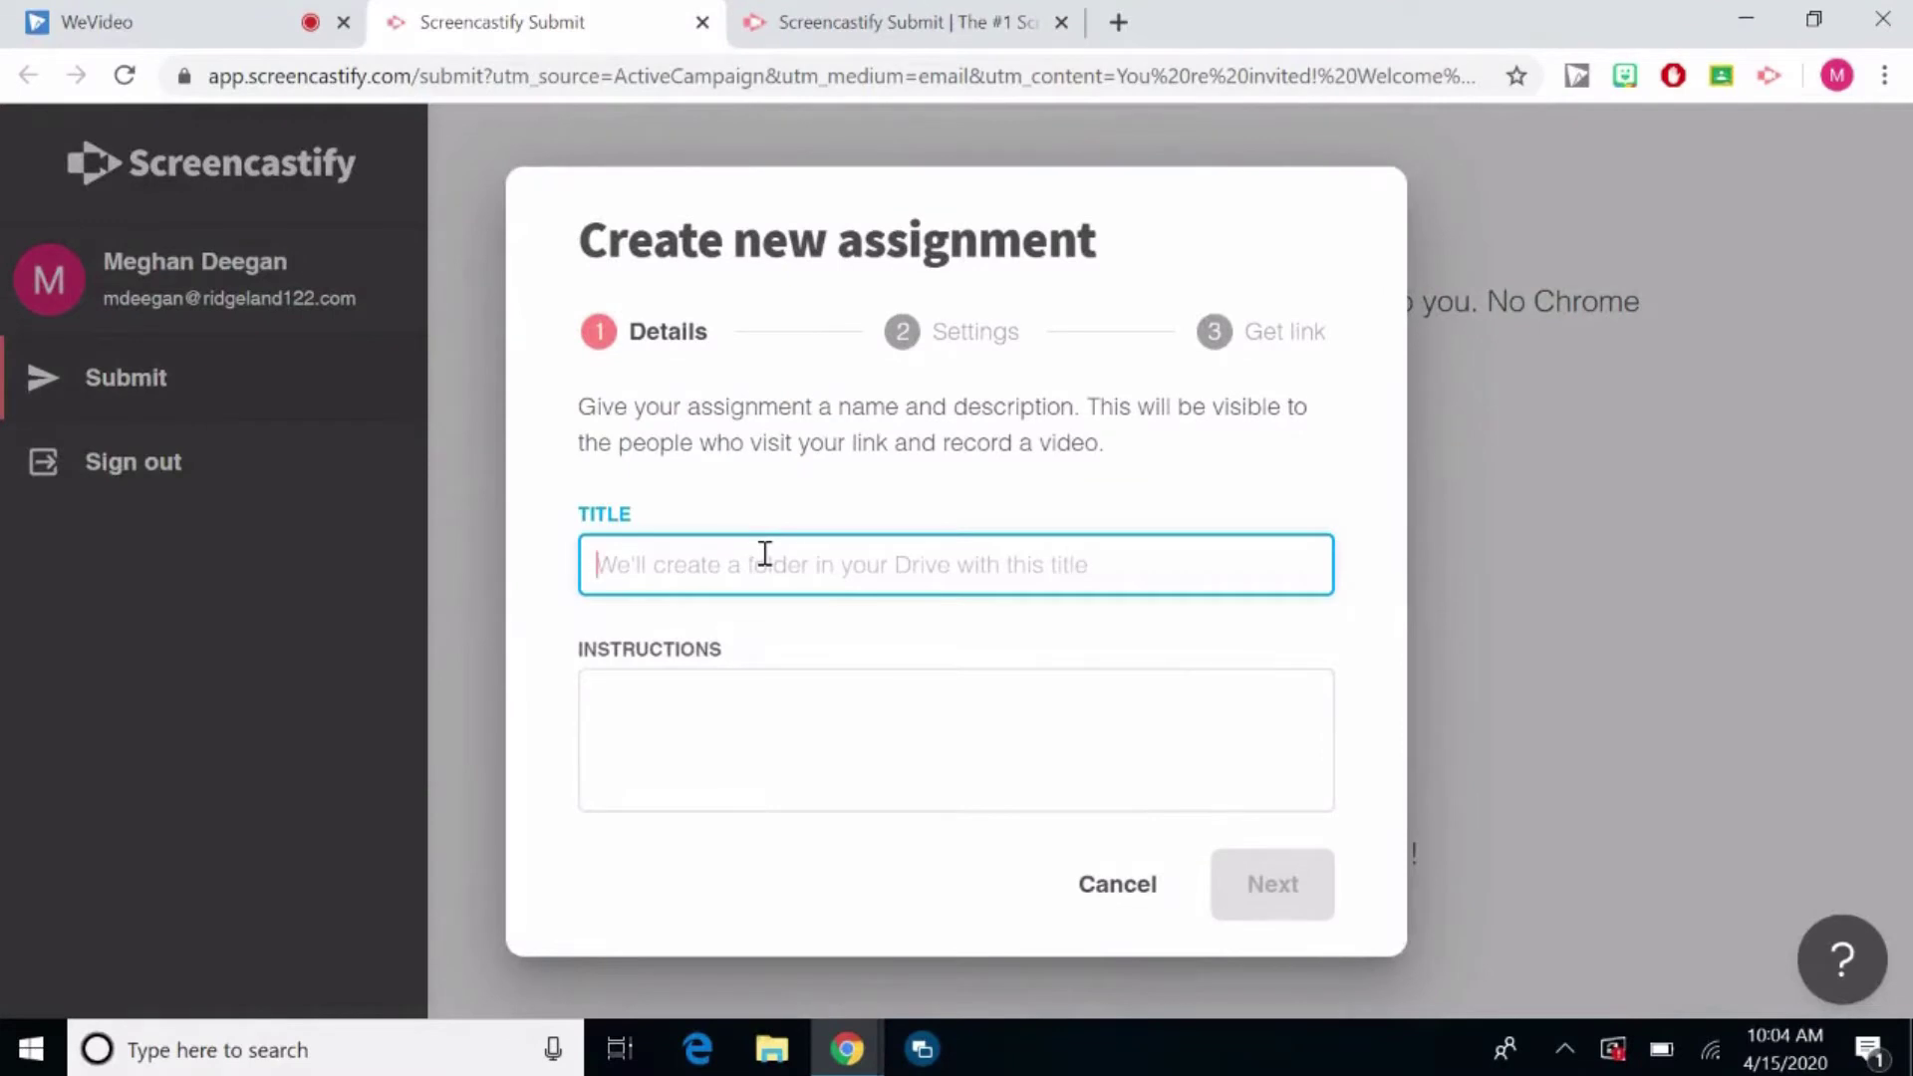
type("Check in")
key("Tab")
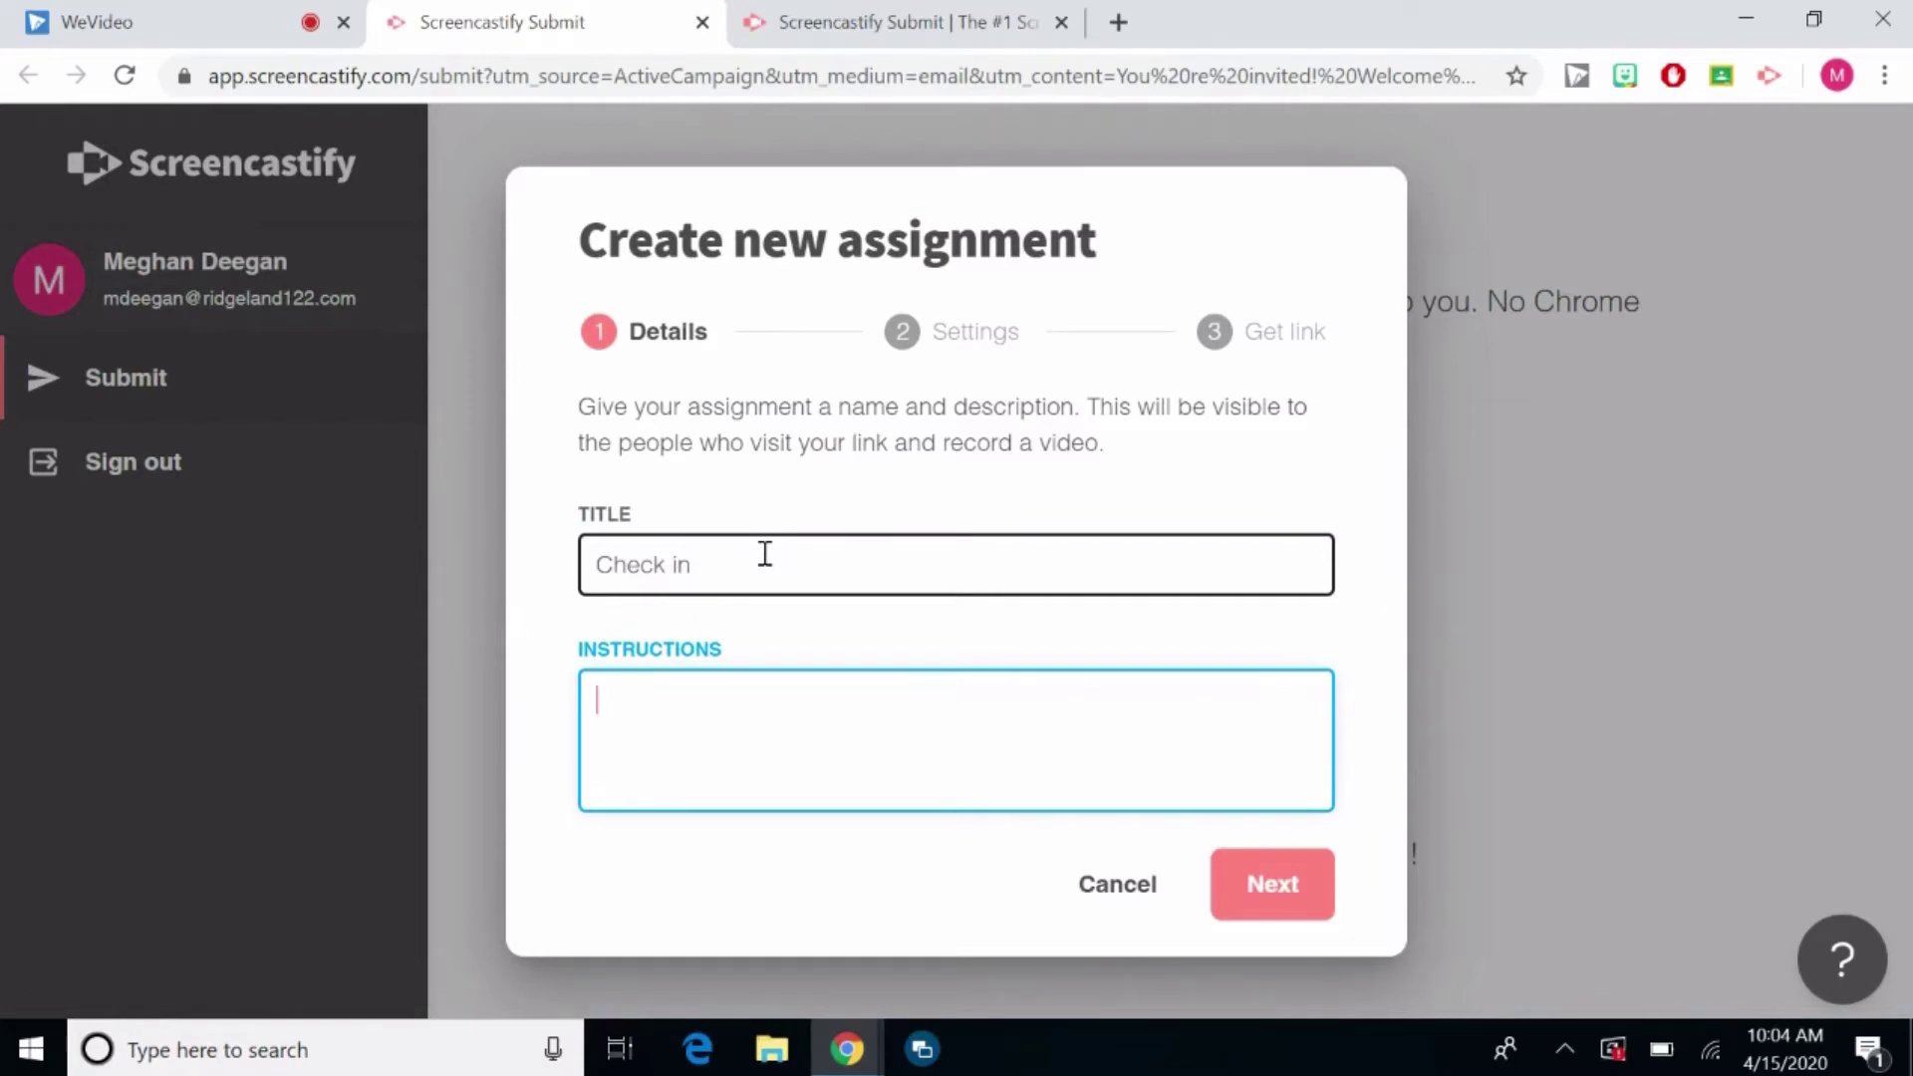
Enter the assignment instructions "Please leave a quick video explaining how your week has been.".
type("Please leave a quick")
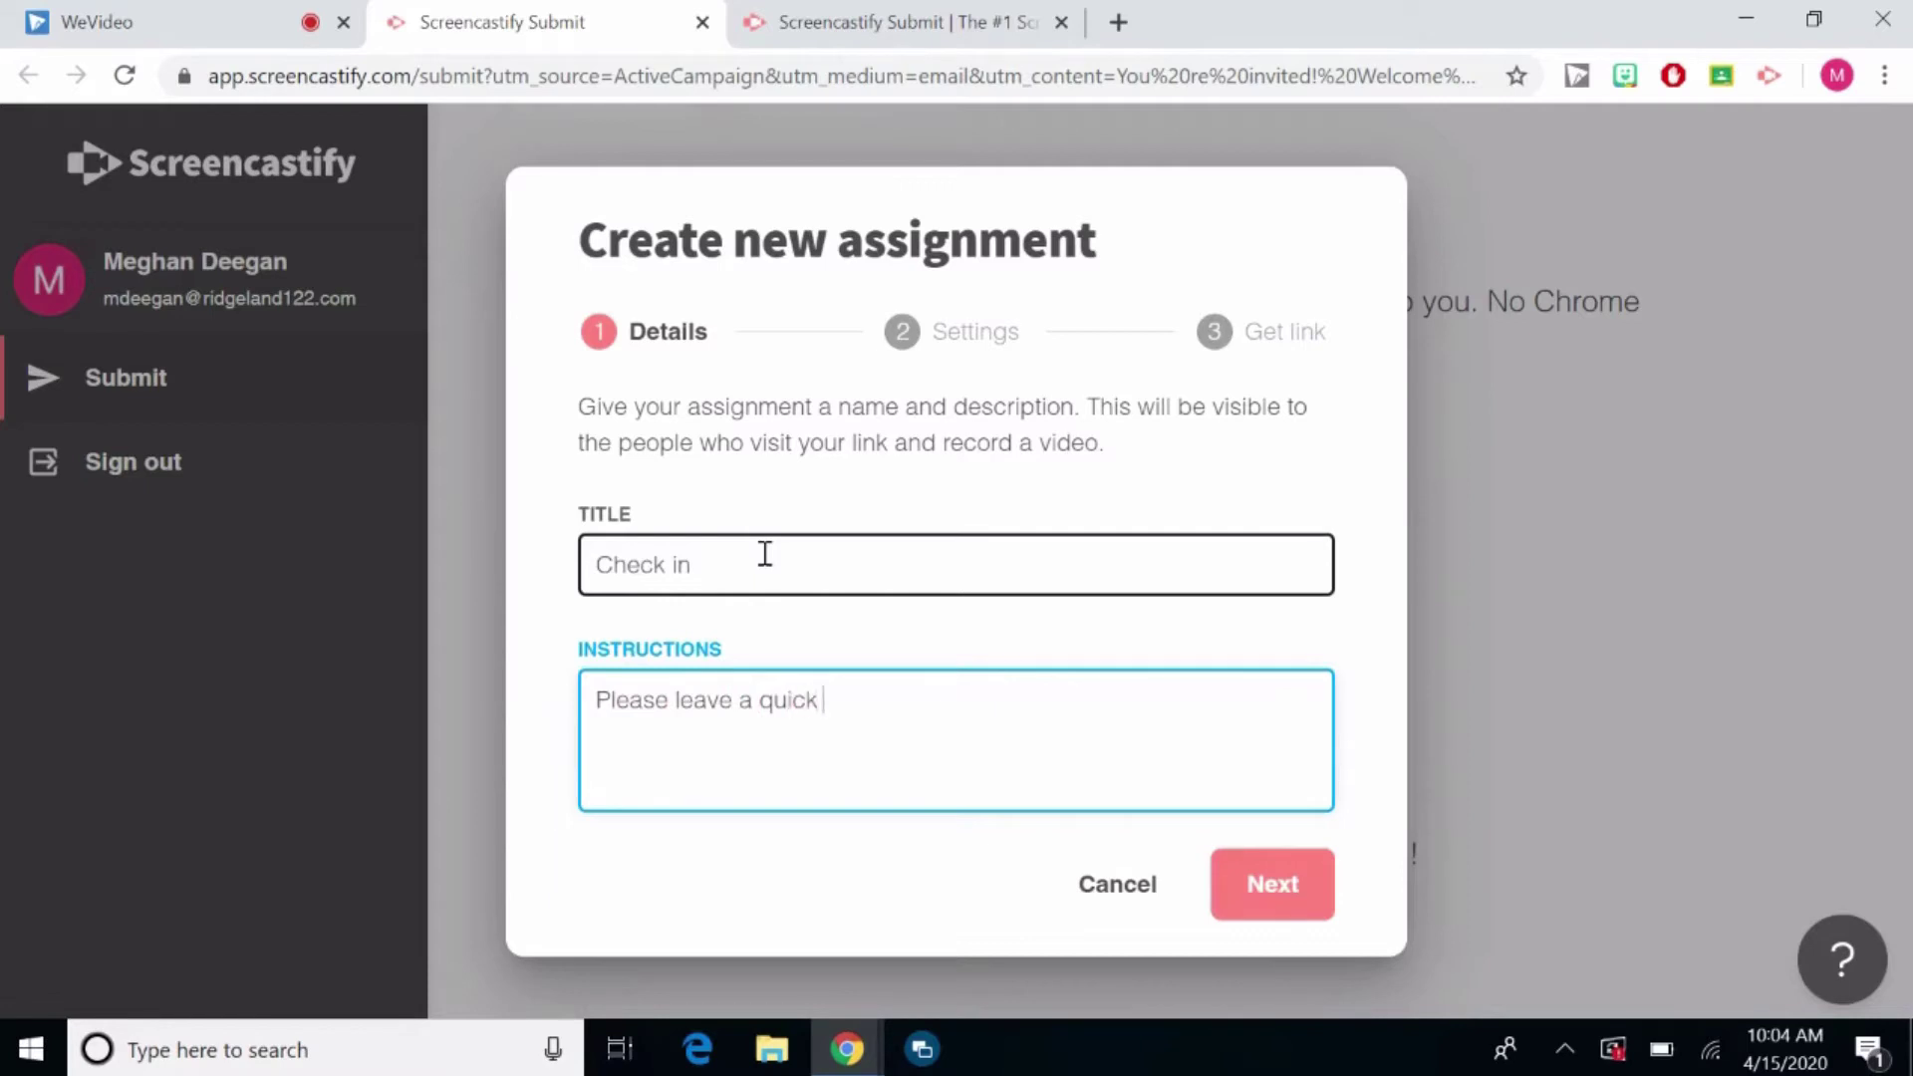
type(" video explain")
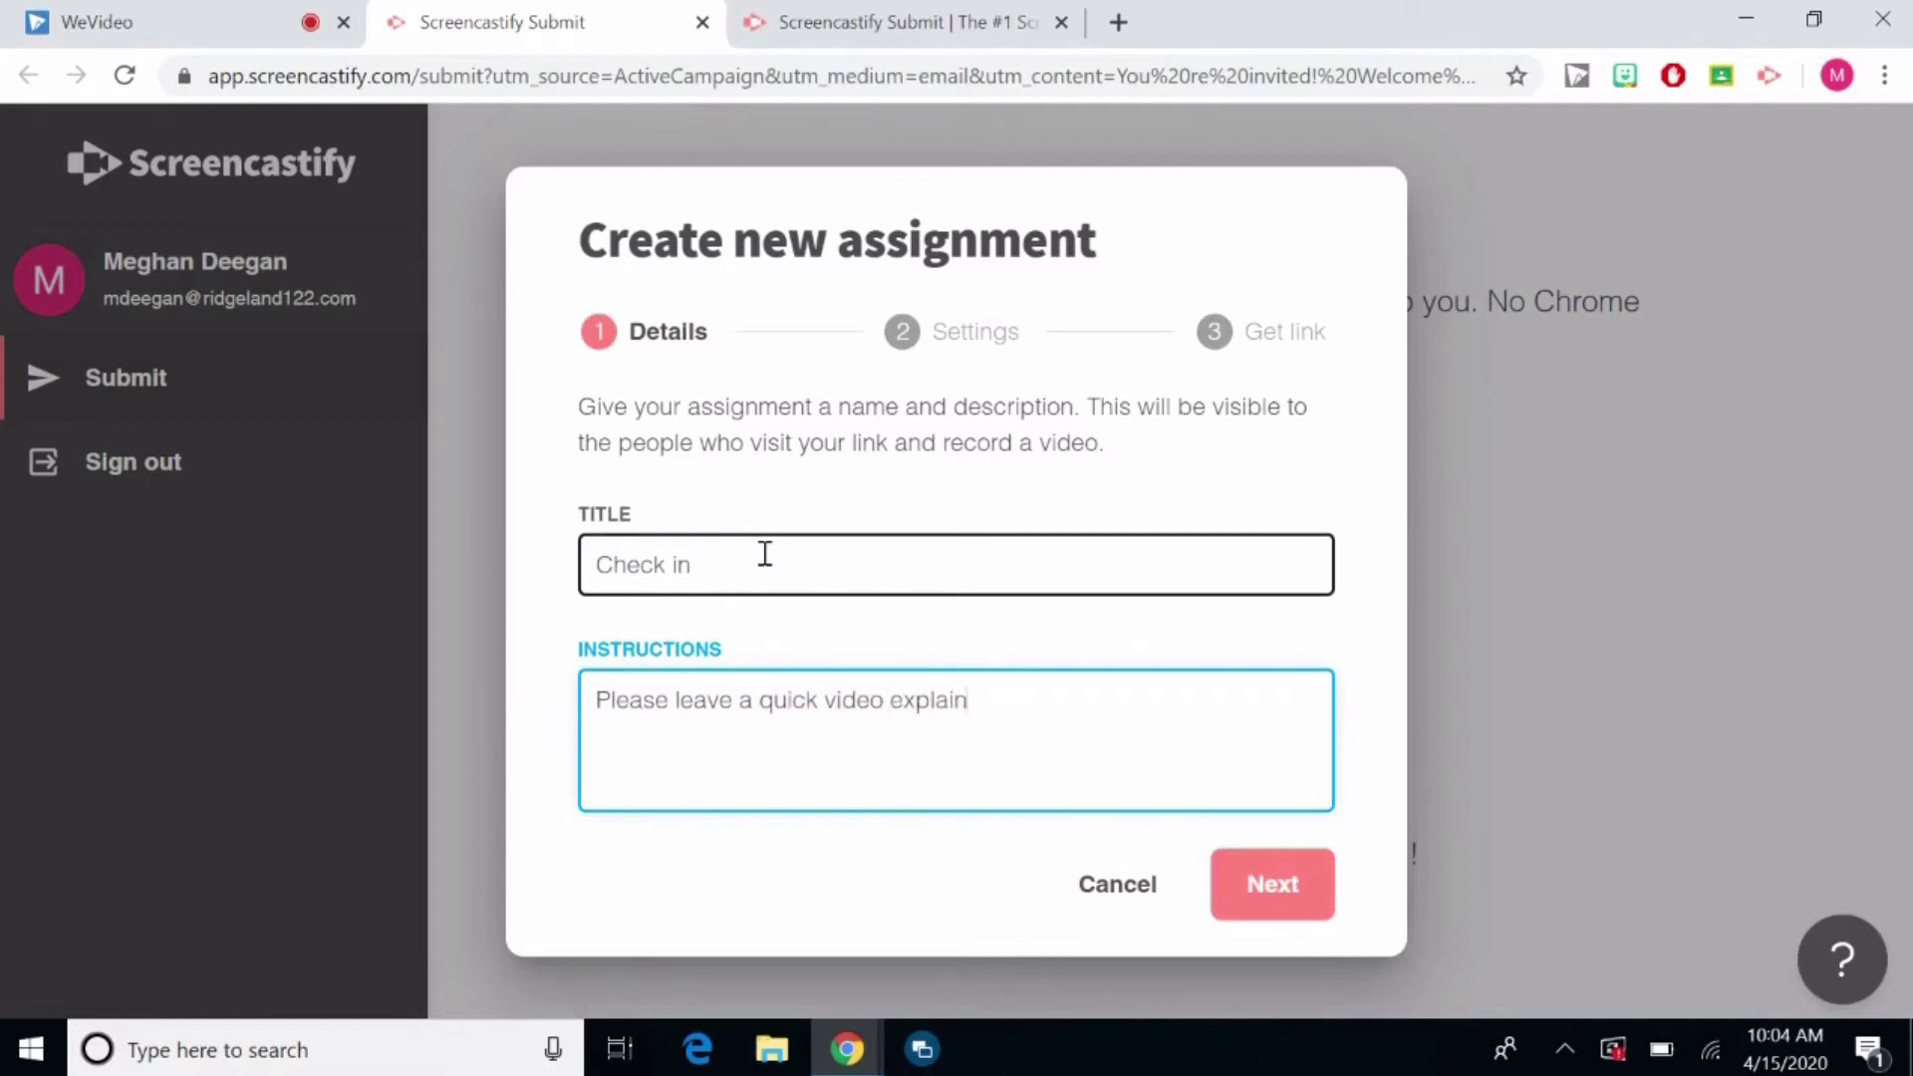
type("ing how your week has been.")
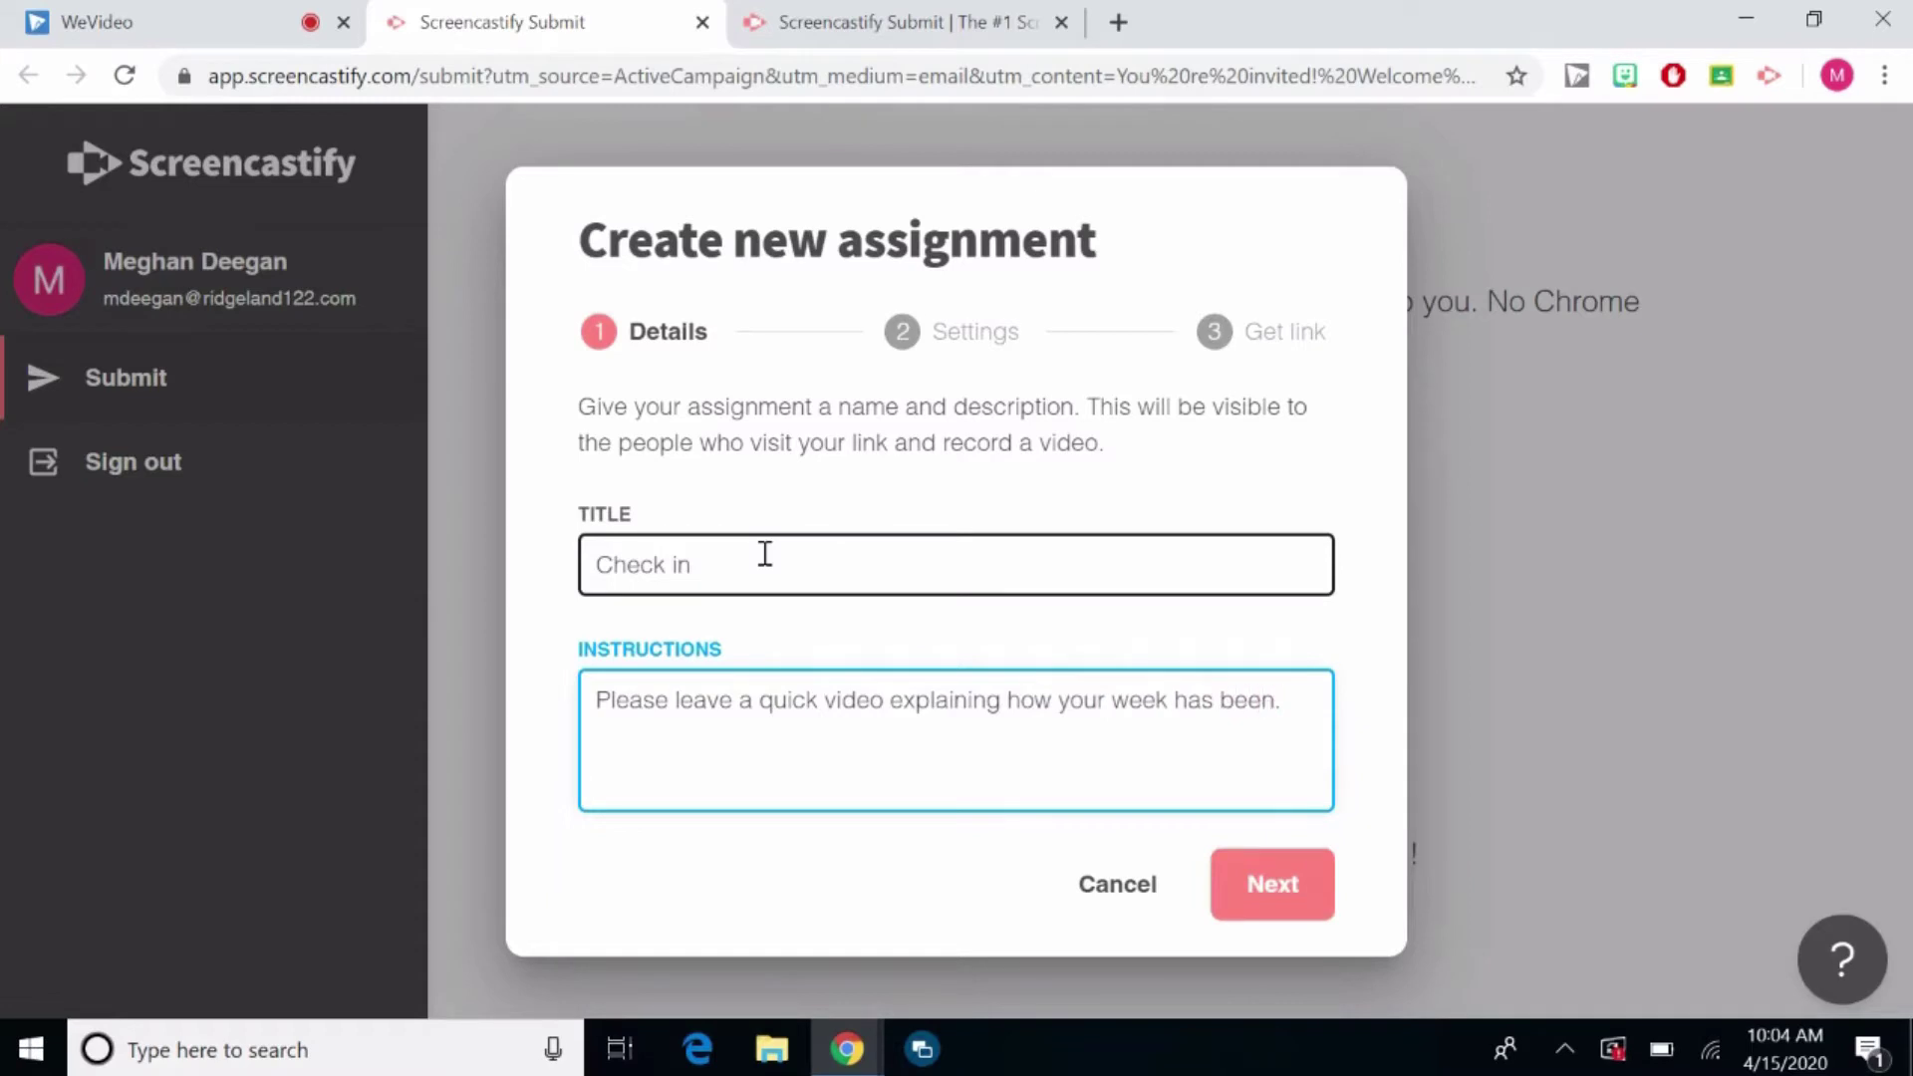
Proceed to the assignment settings and set the recording type to Webcam and microphone.
left_click(1288, 906)
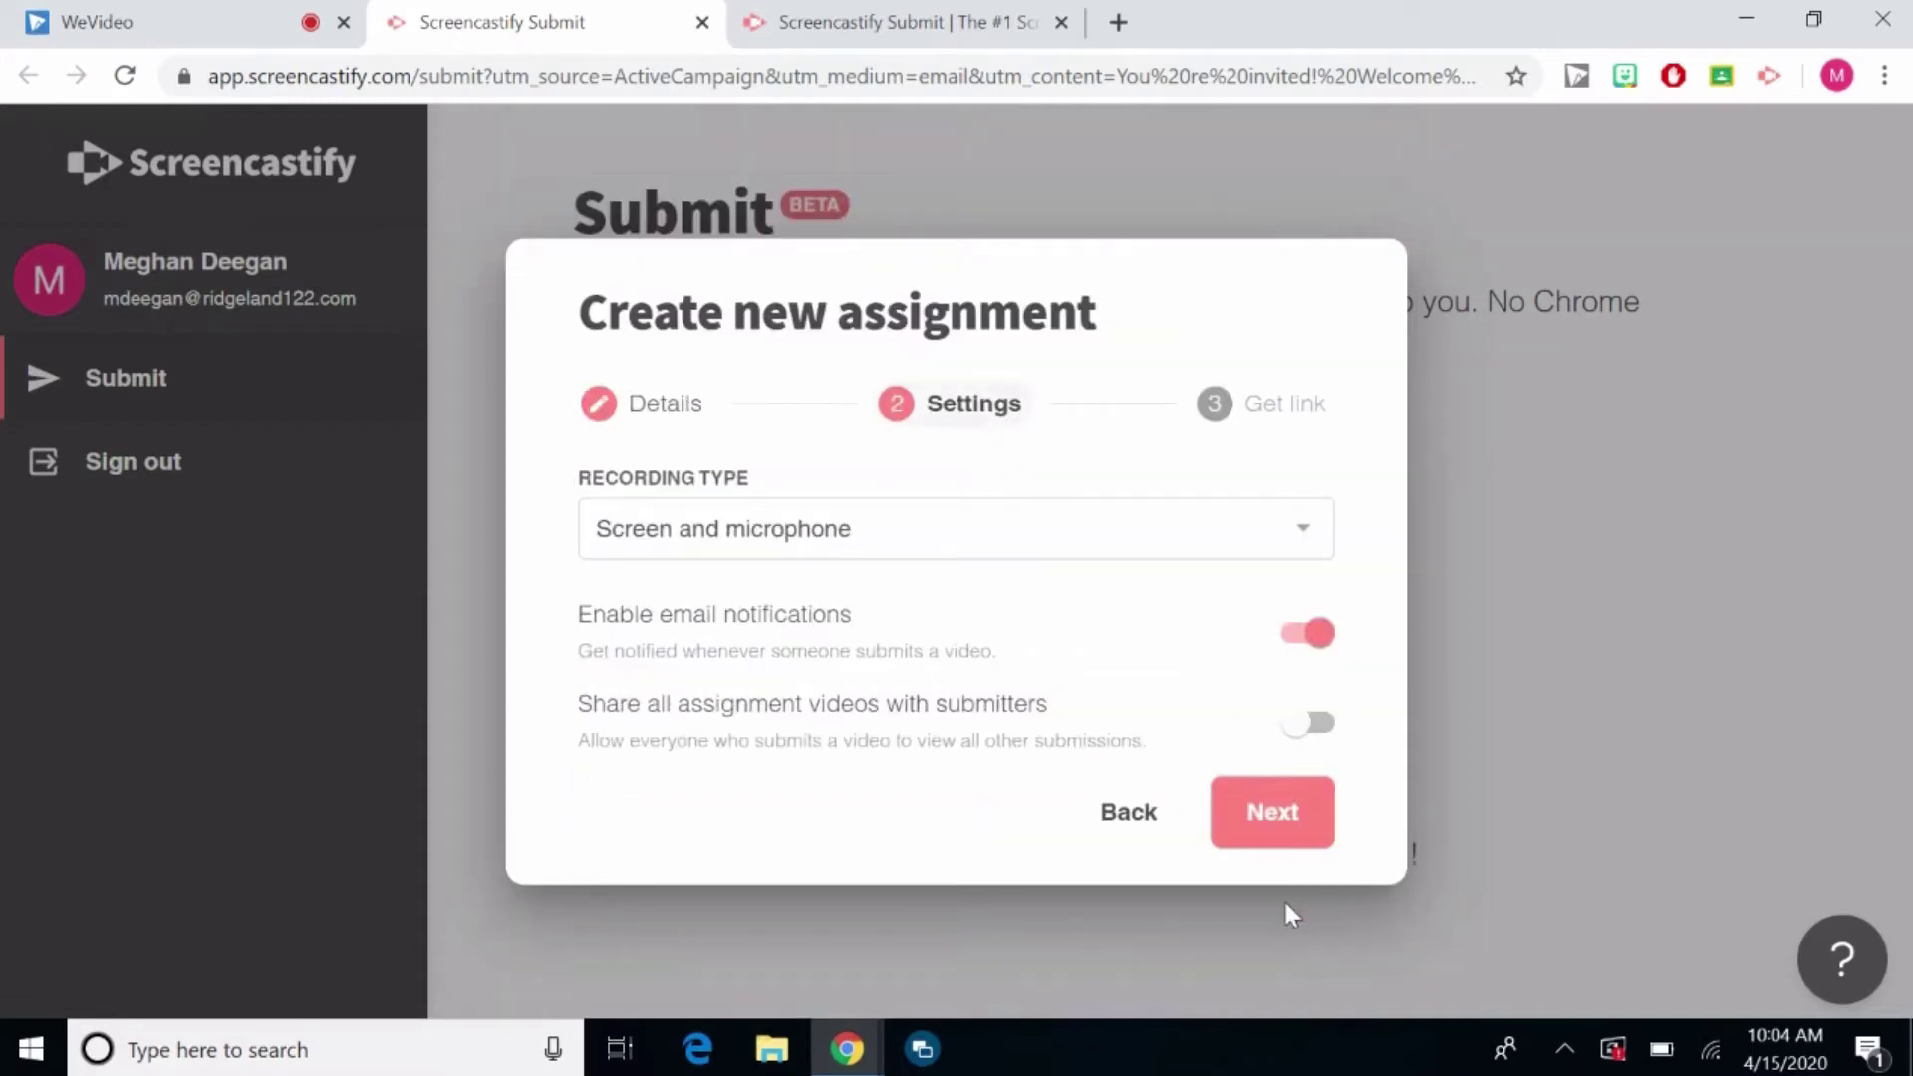
left_click(909, 529)
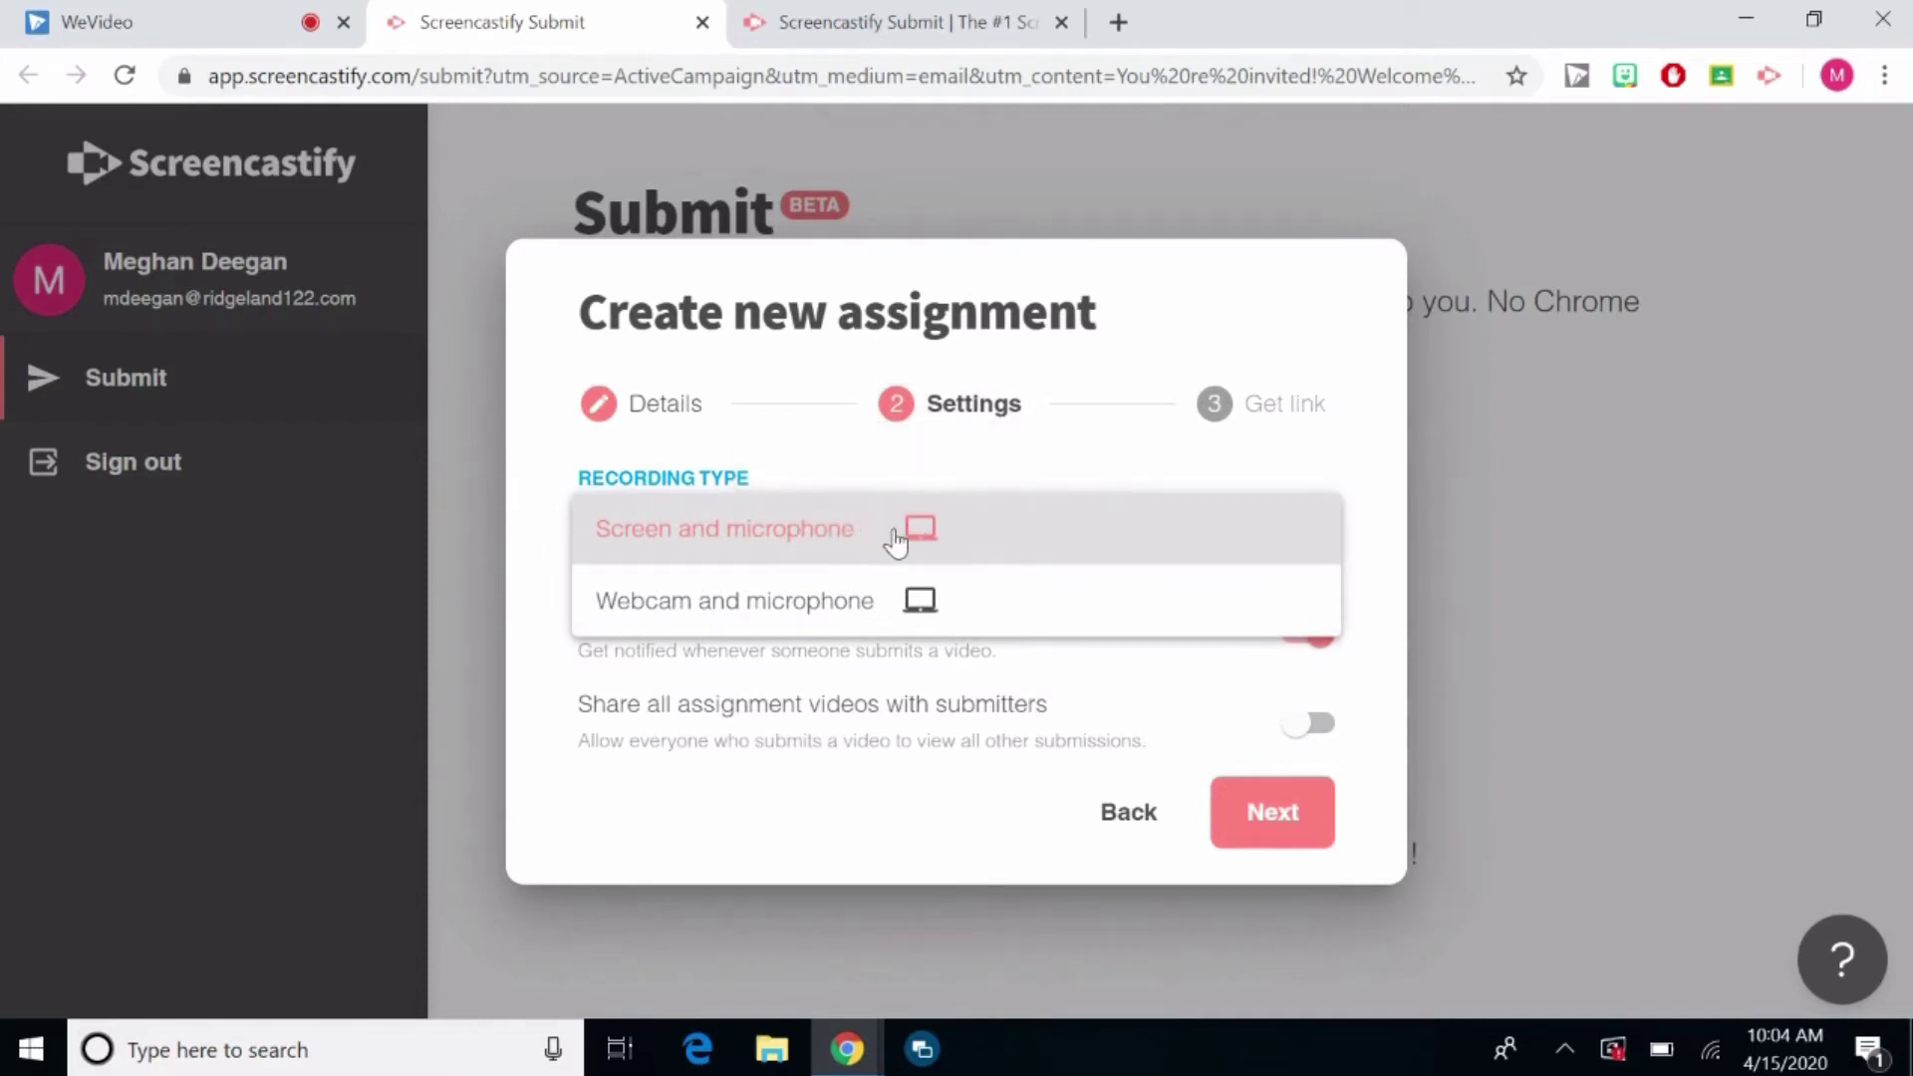
left_click(874, 603)
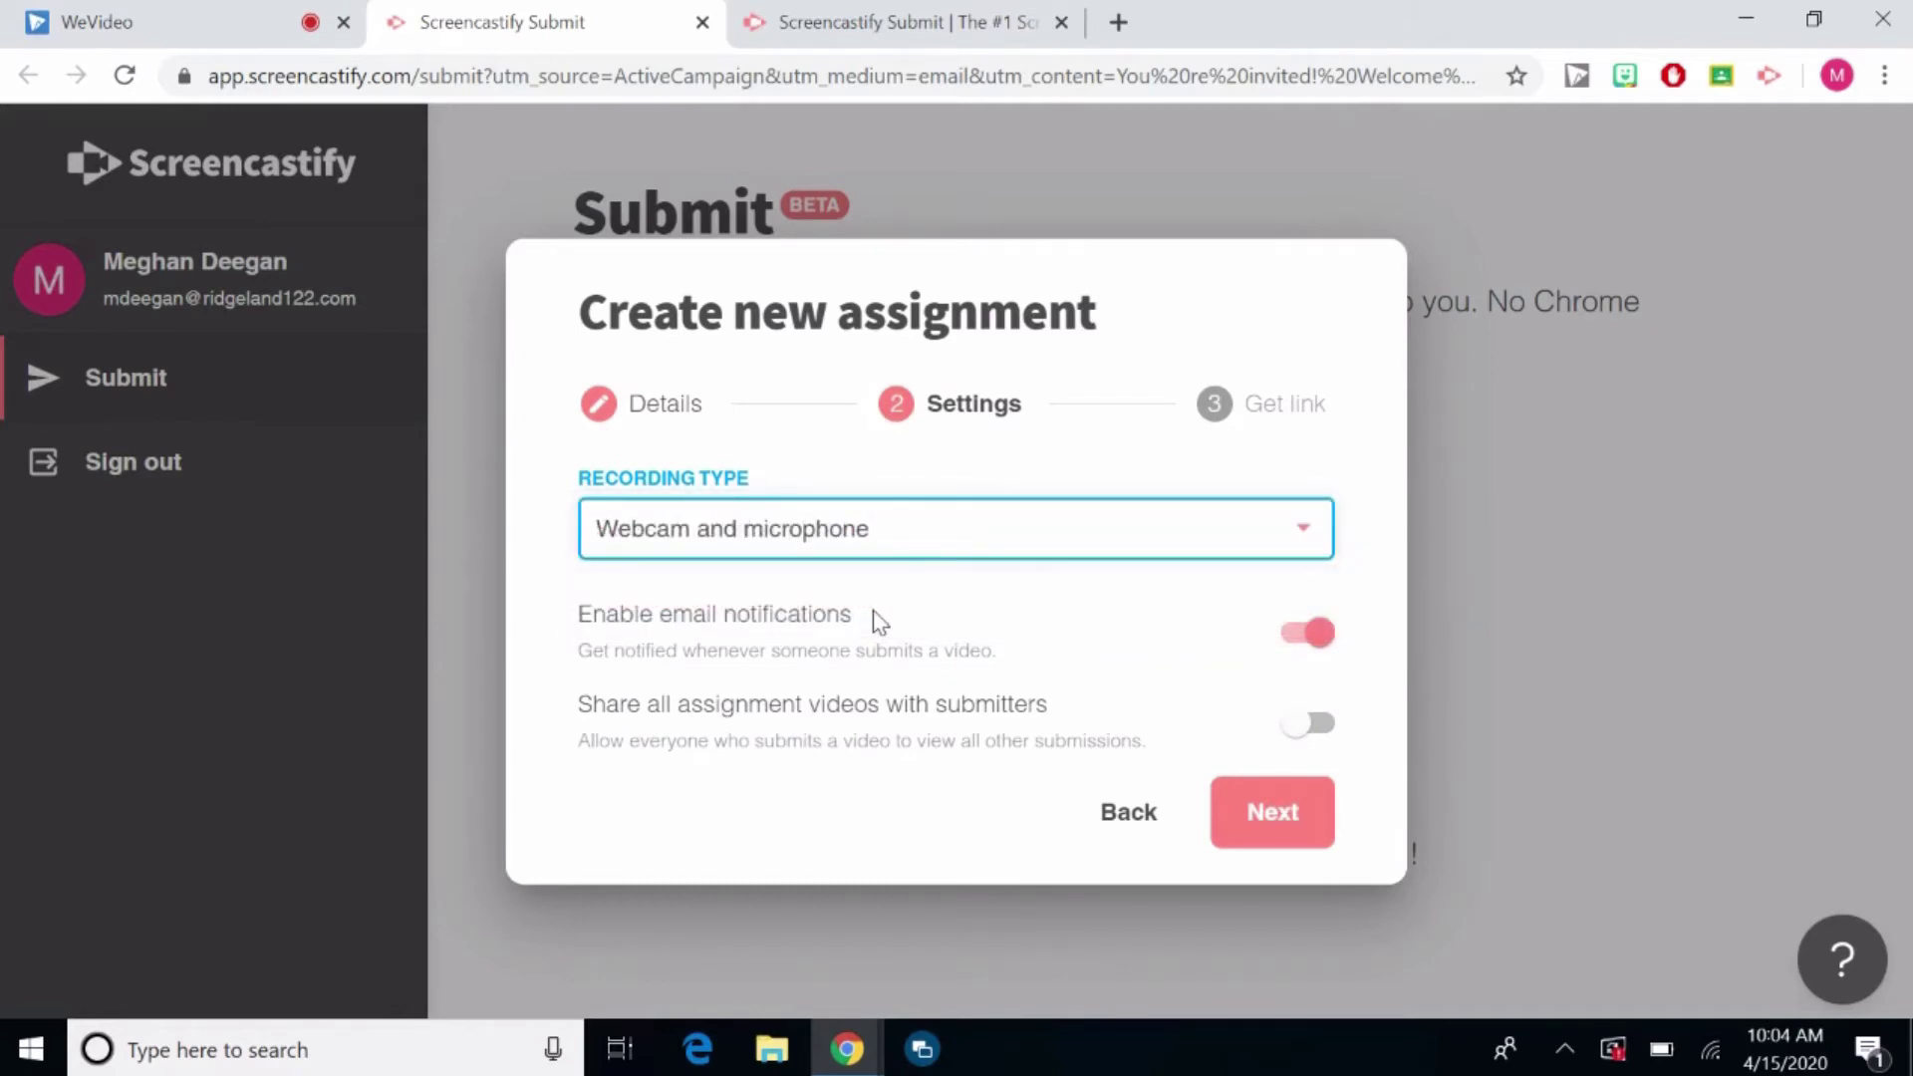
Switch the recording type to Screen and microphone and return it to Webcam and microphone.
left_click(832, 533)
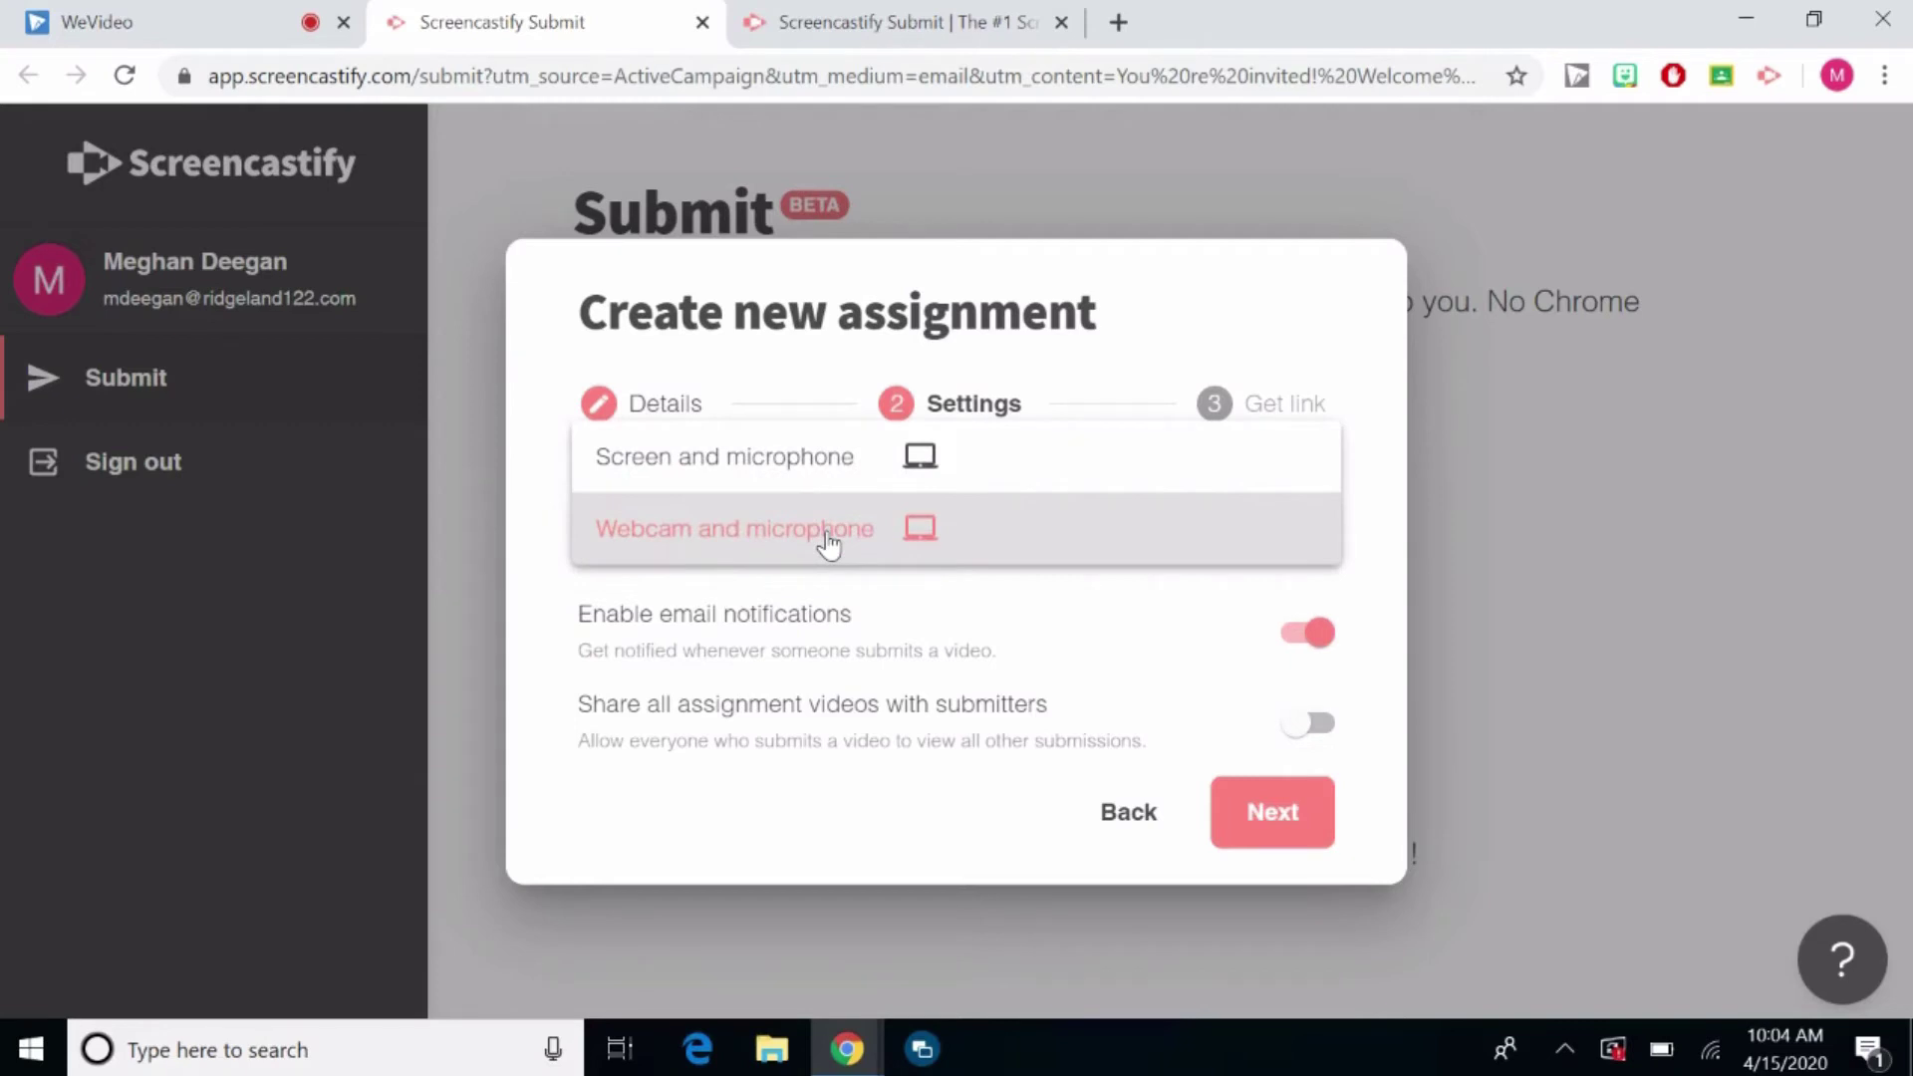
left_click(785, 476)
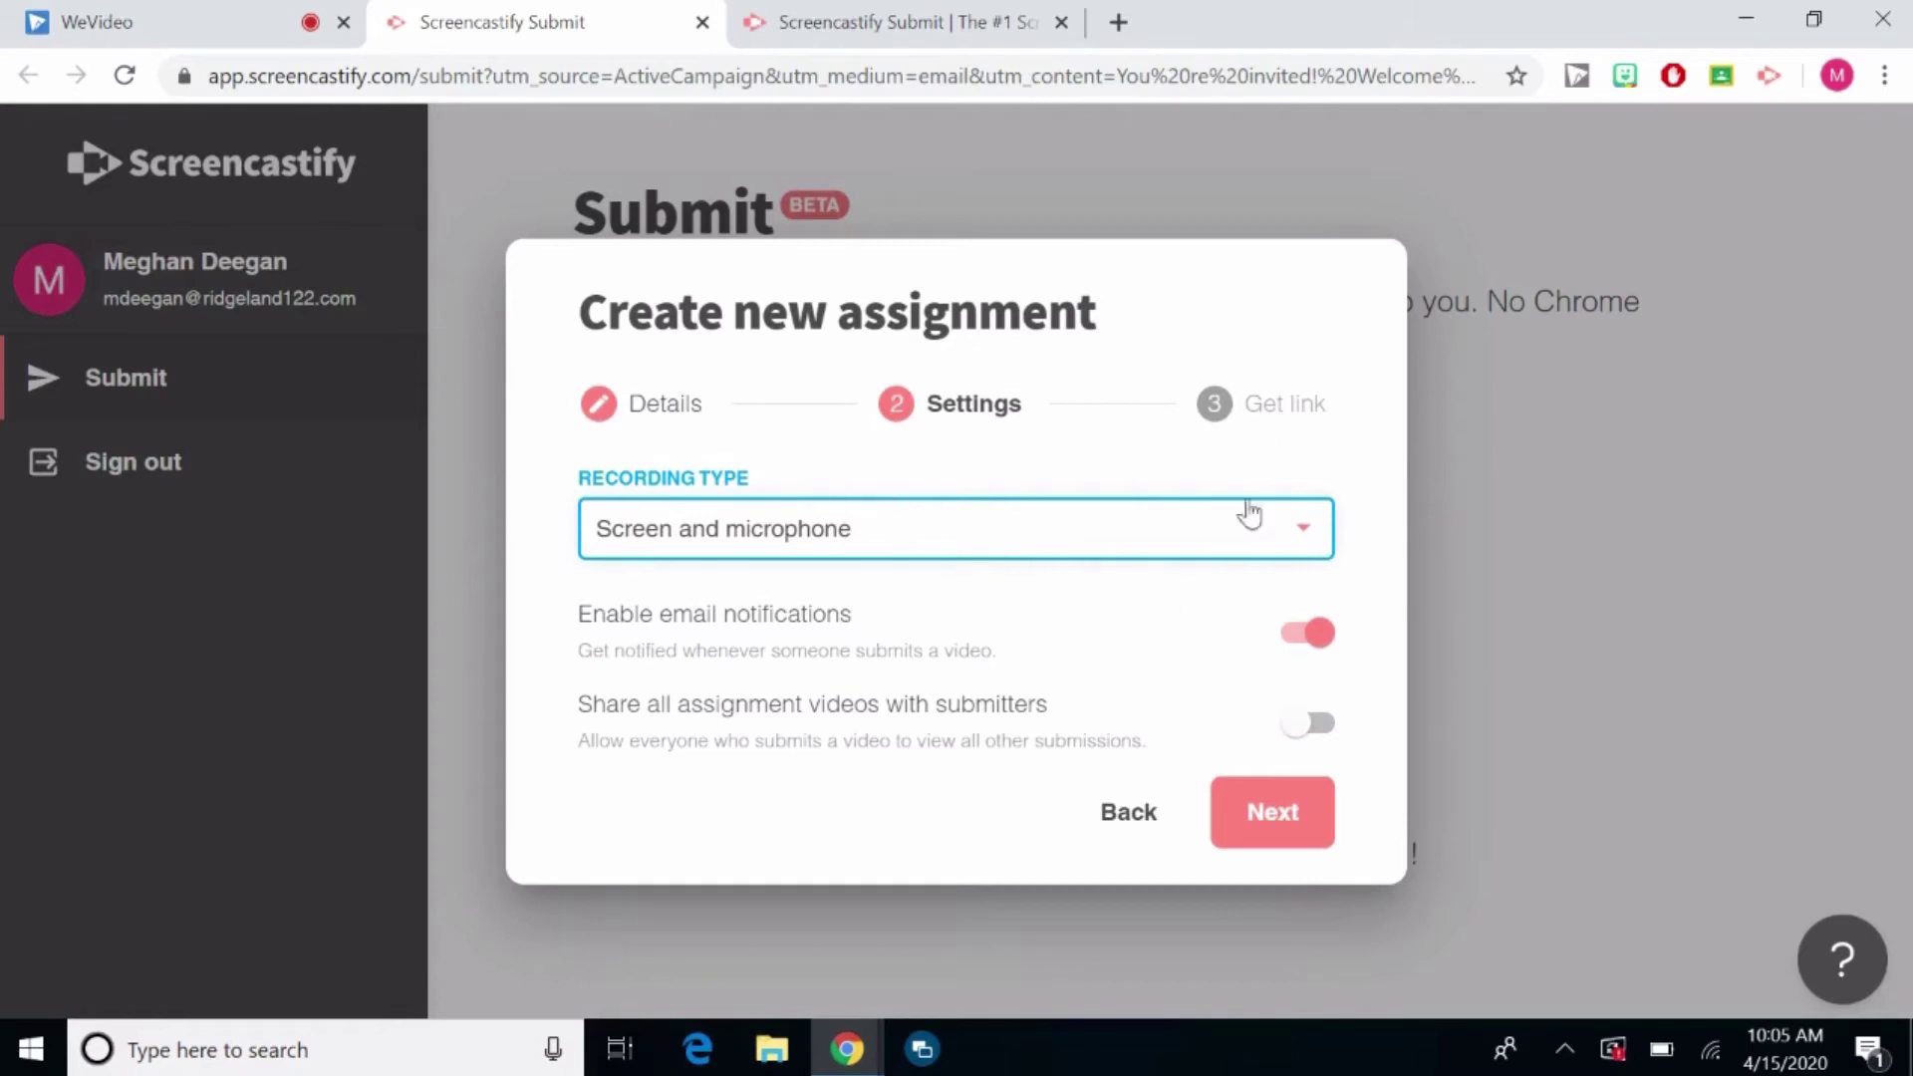
left_click(901, 536)
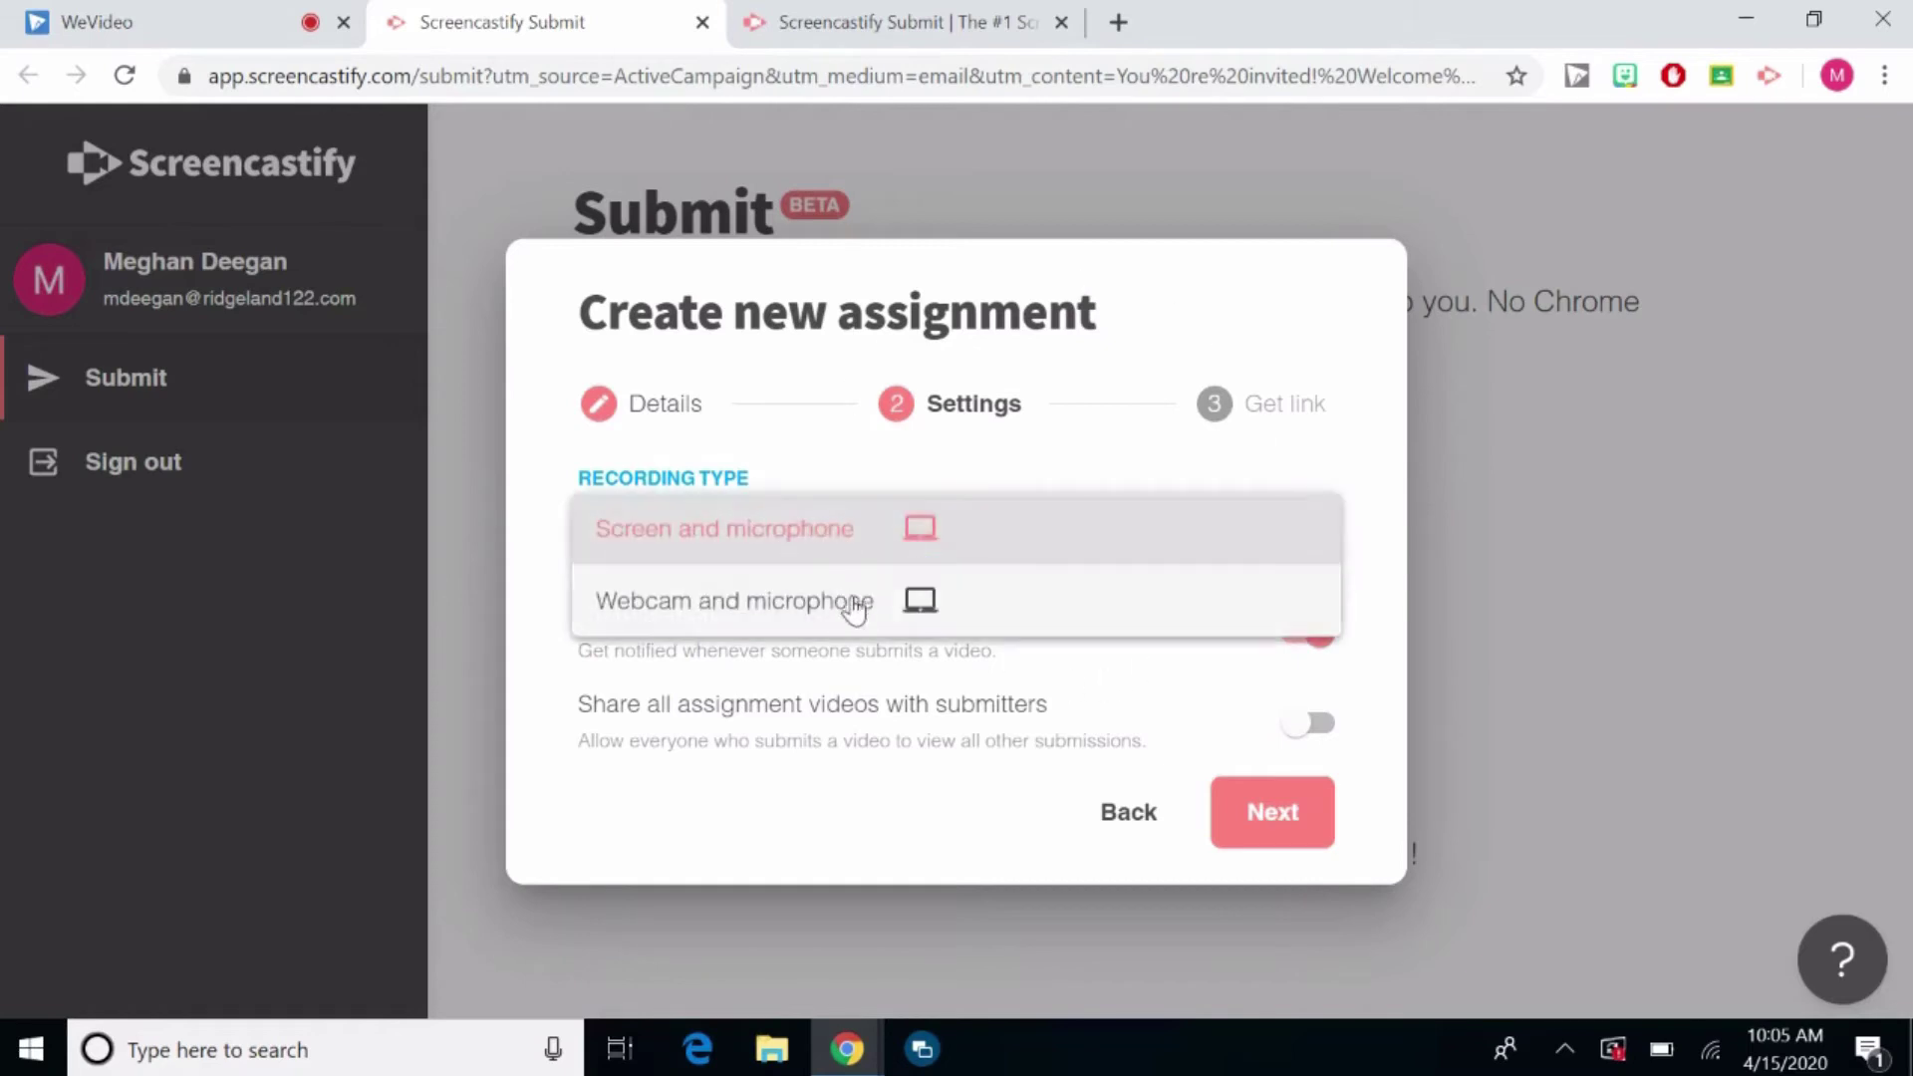
left_click(845, 553)
left_click(816, 556)
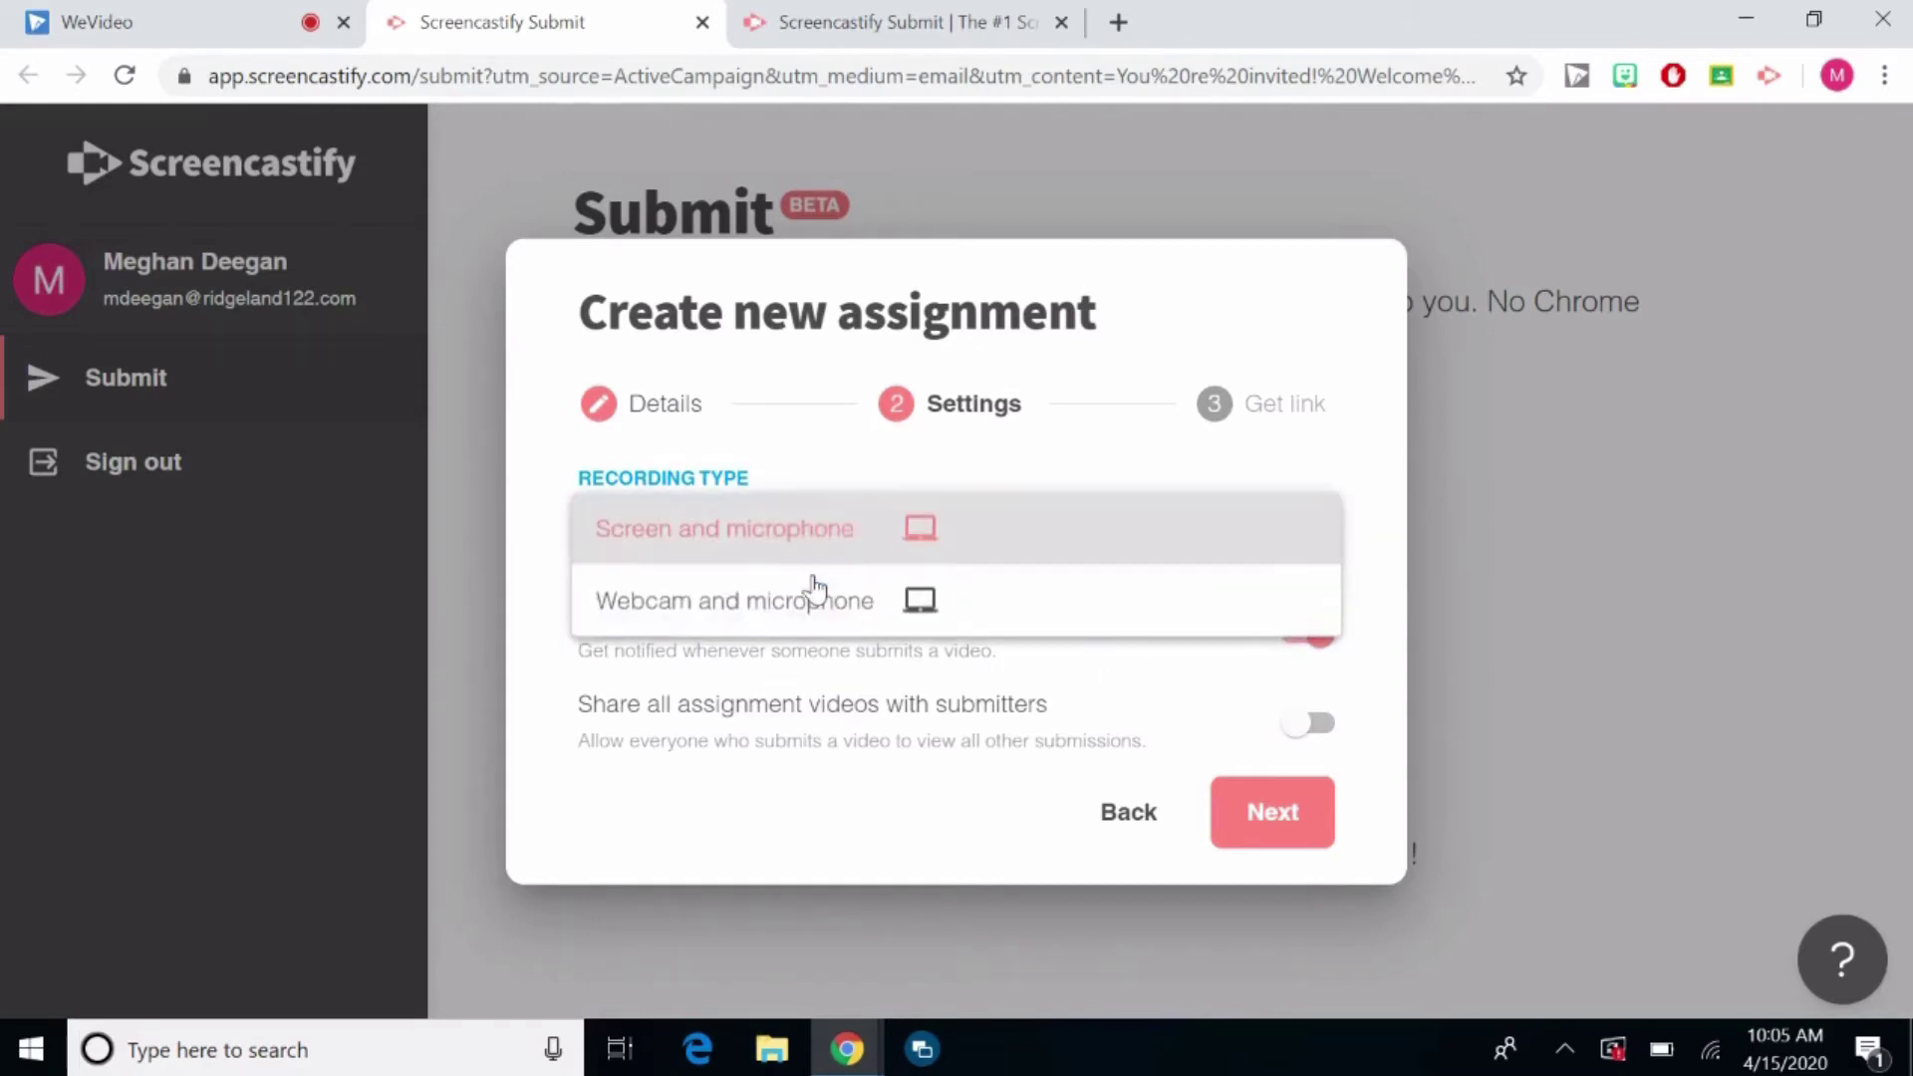
left_click(813, 598)
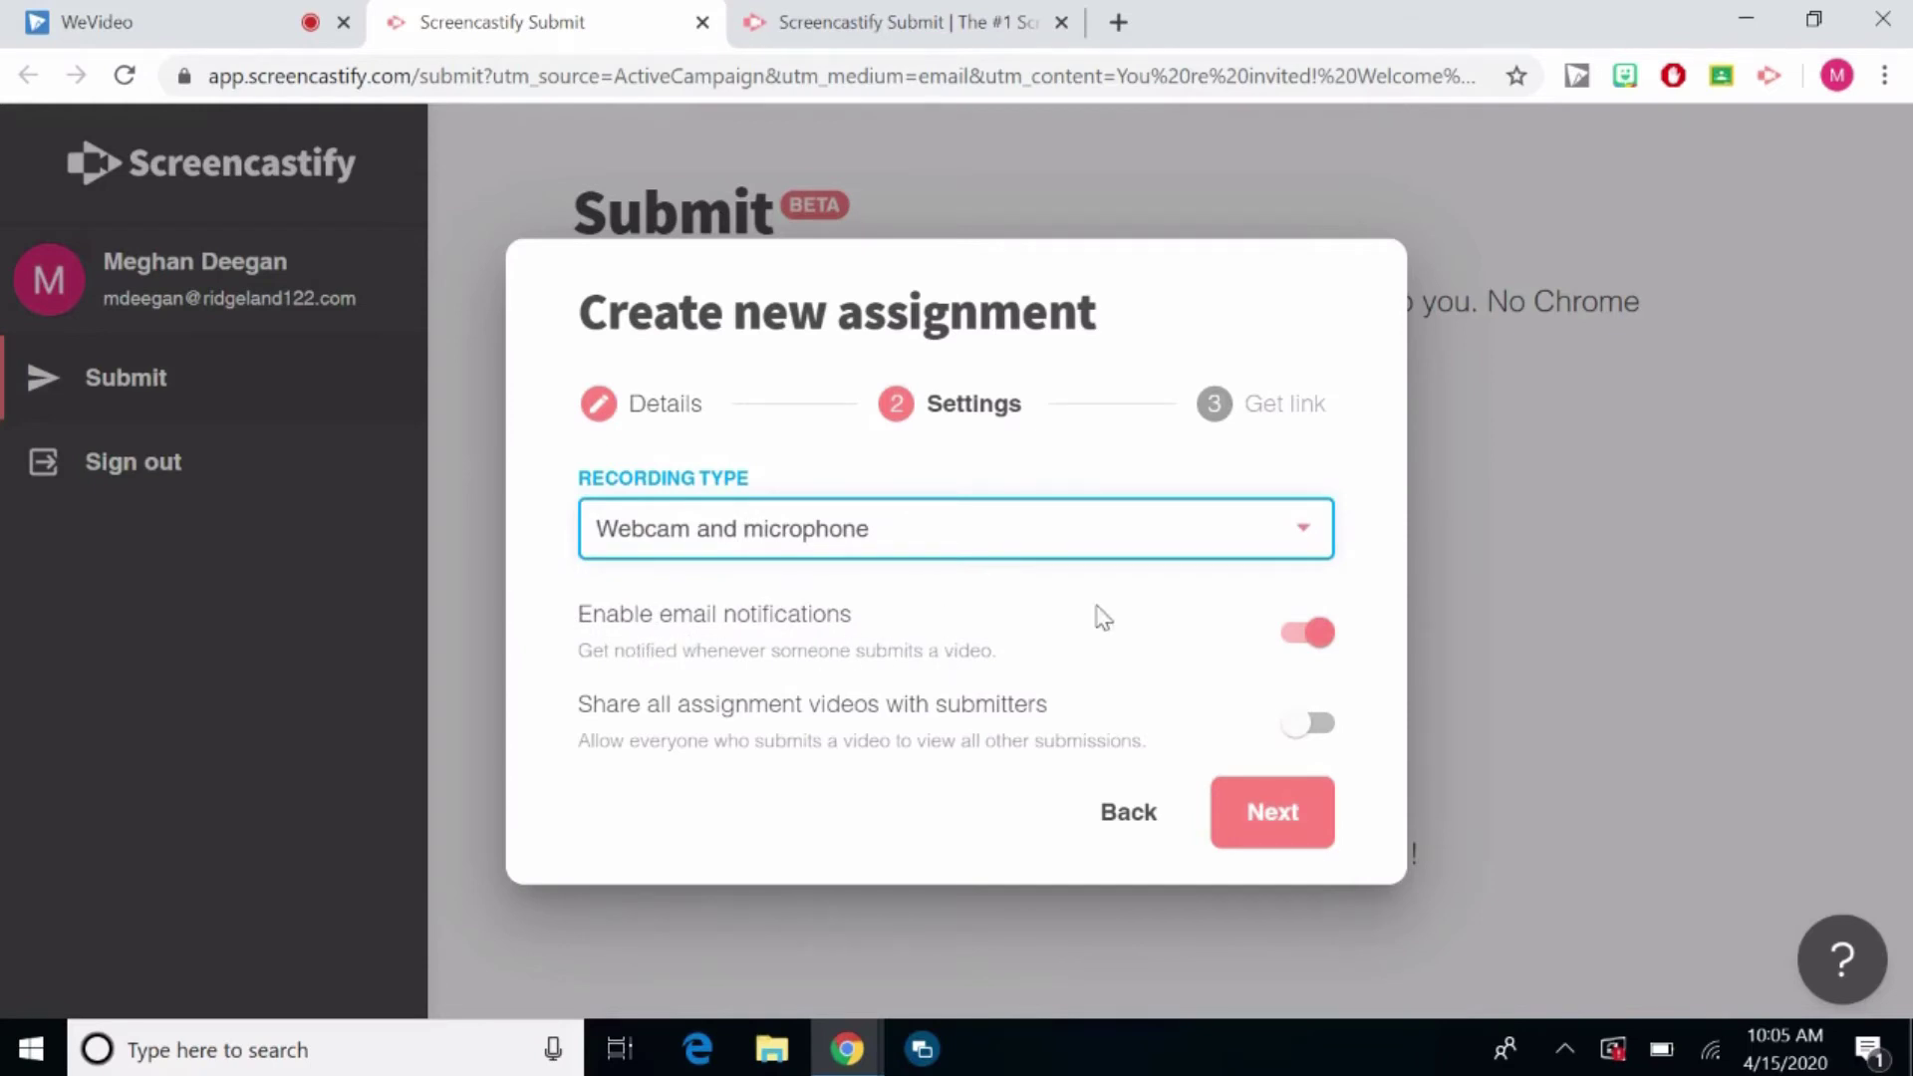
Toggle the email notification and submitter video-sharing options, and accept the settings to generate the assignment's link.
left_click(1315, 638)
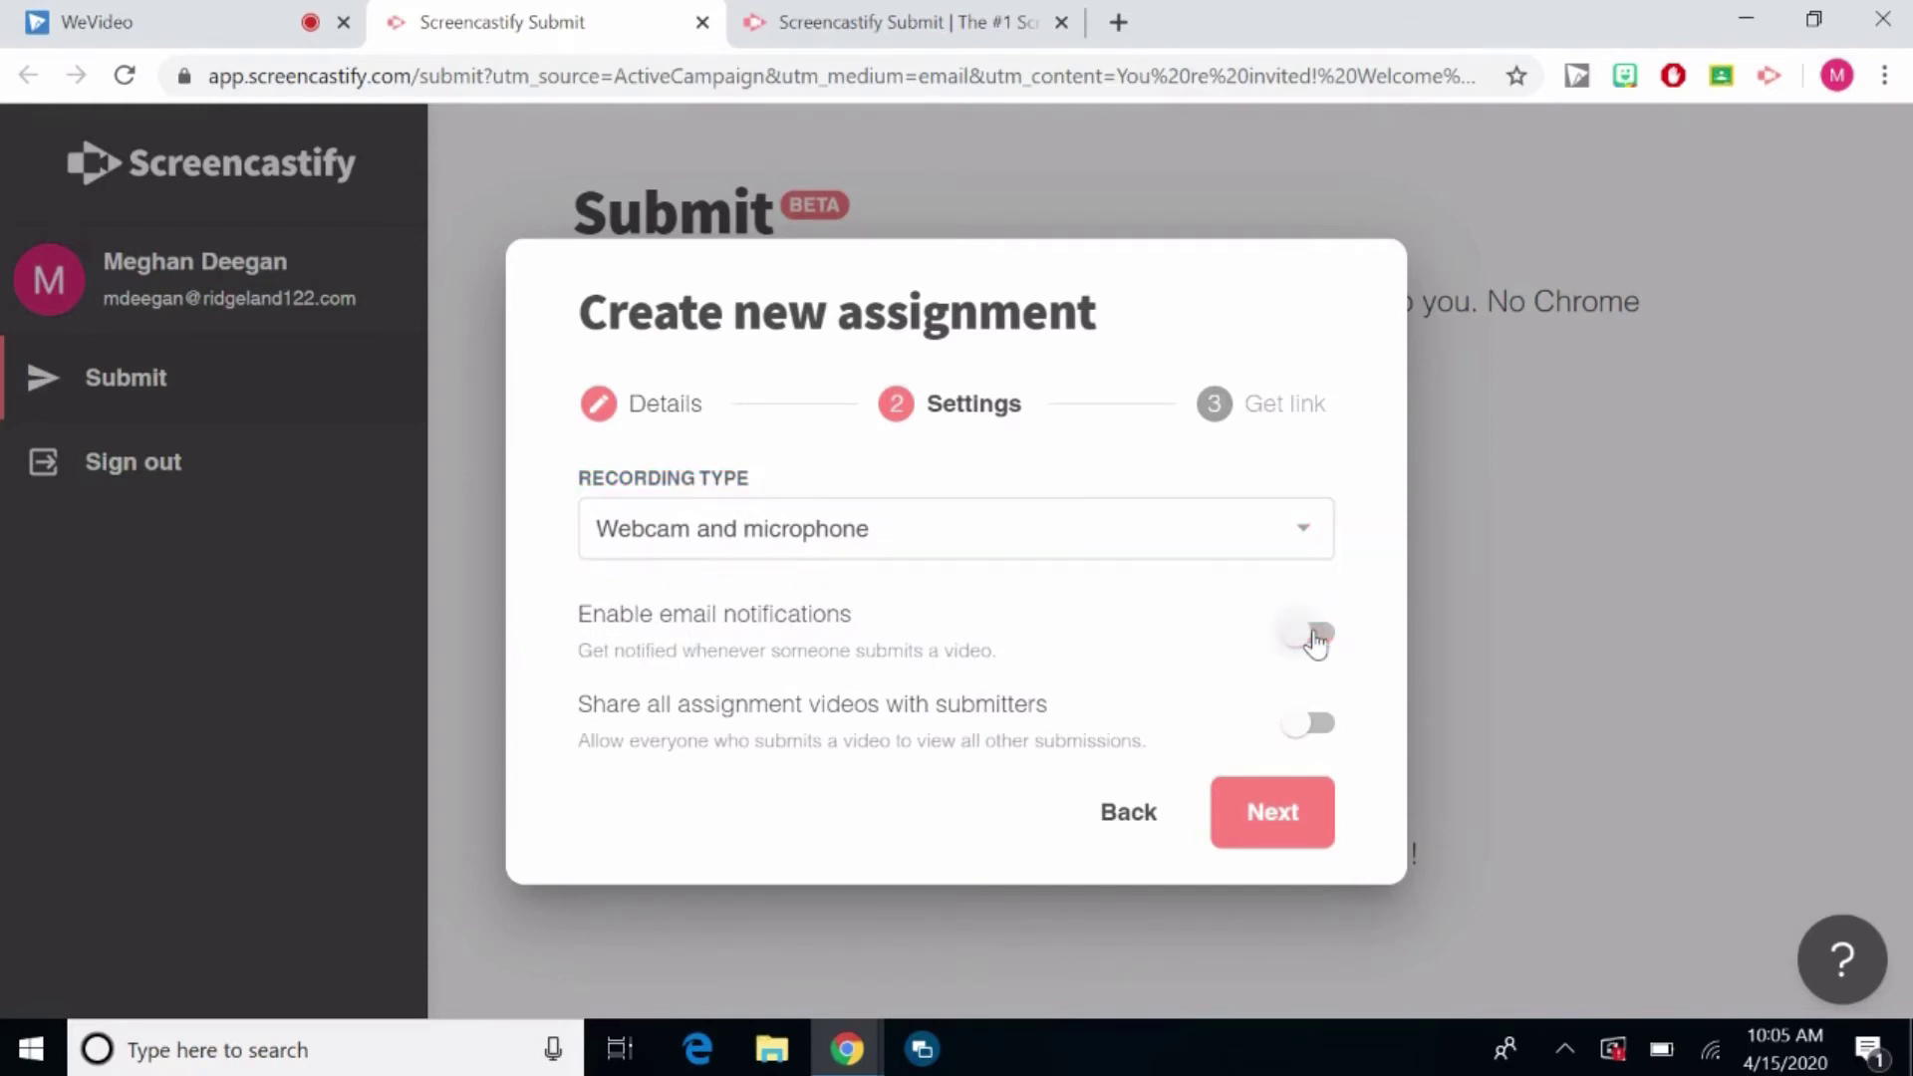
left_click(1317, 638)
left_click(1313, 728)
left_click(1295, 725)
left_click(1317, 727)
left_click(1281, 802)
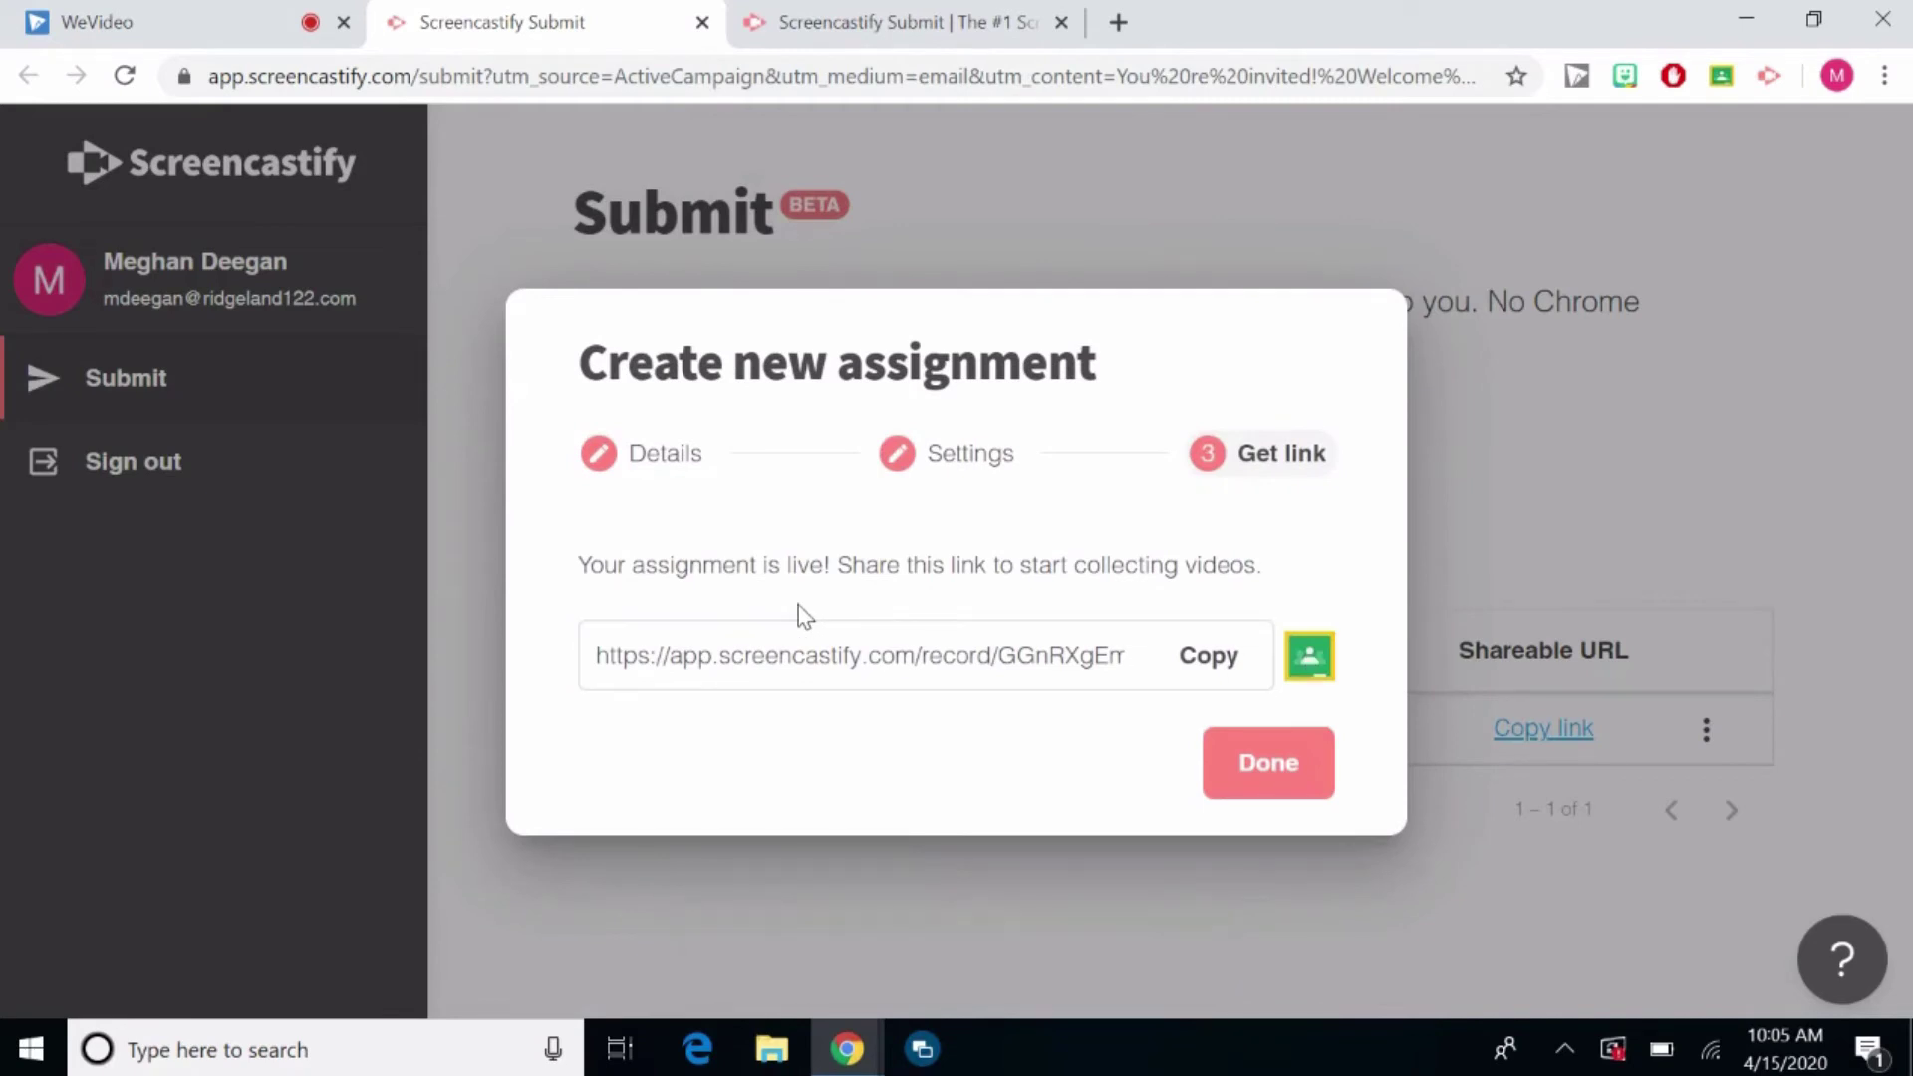
Copy the assignment's shareable link to the clipboard and finish creating the assignment.
left_click(1206, 657)
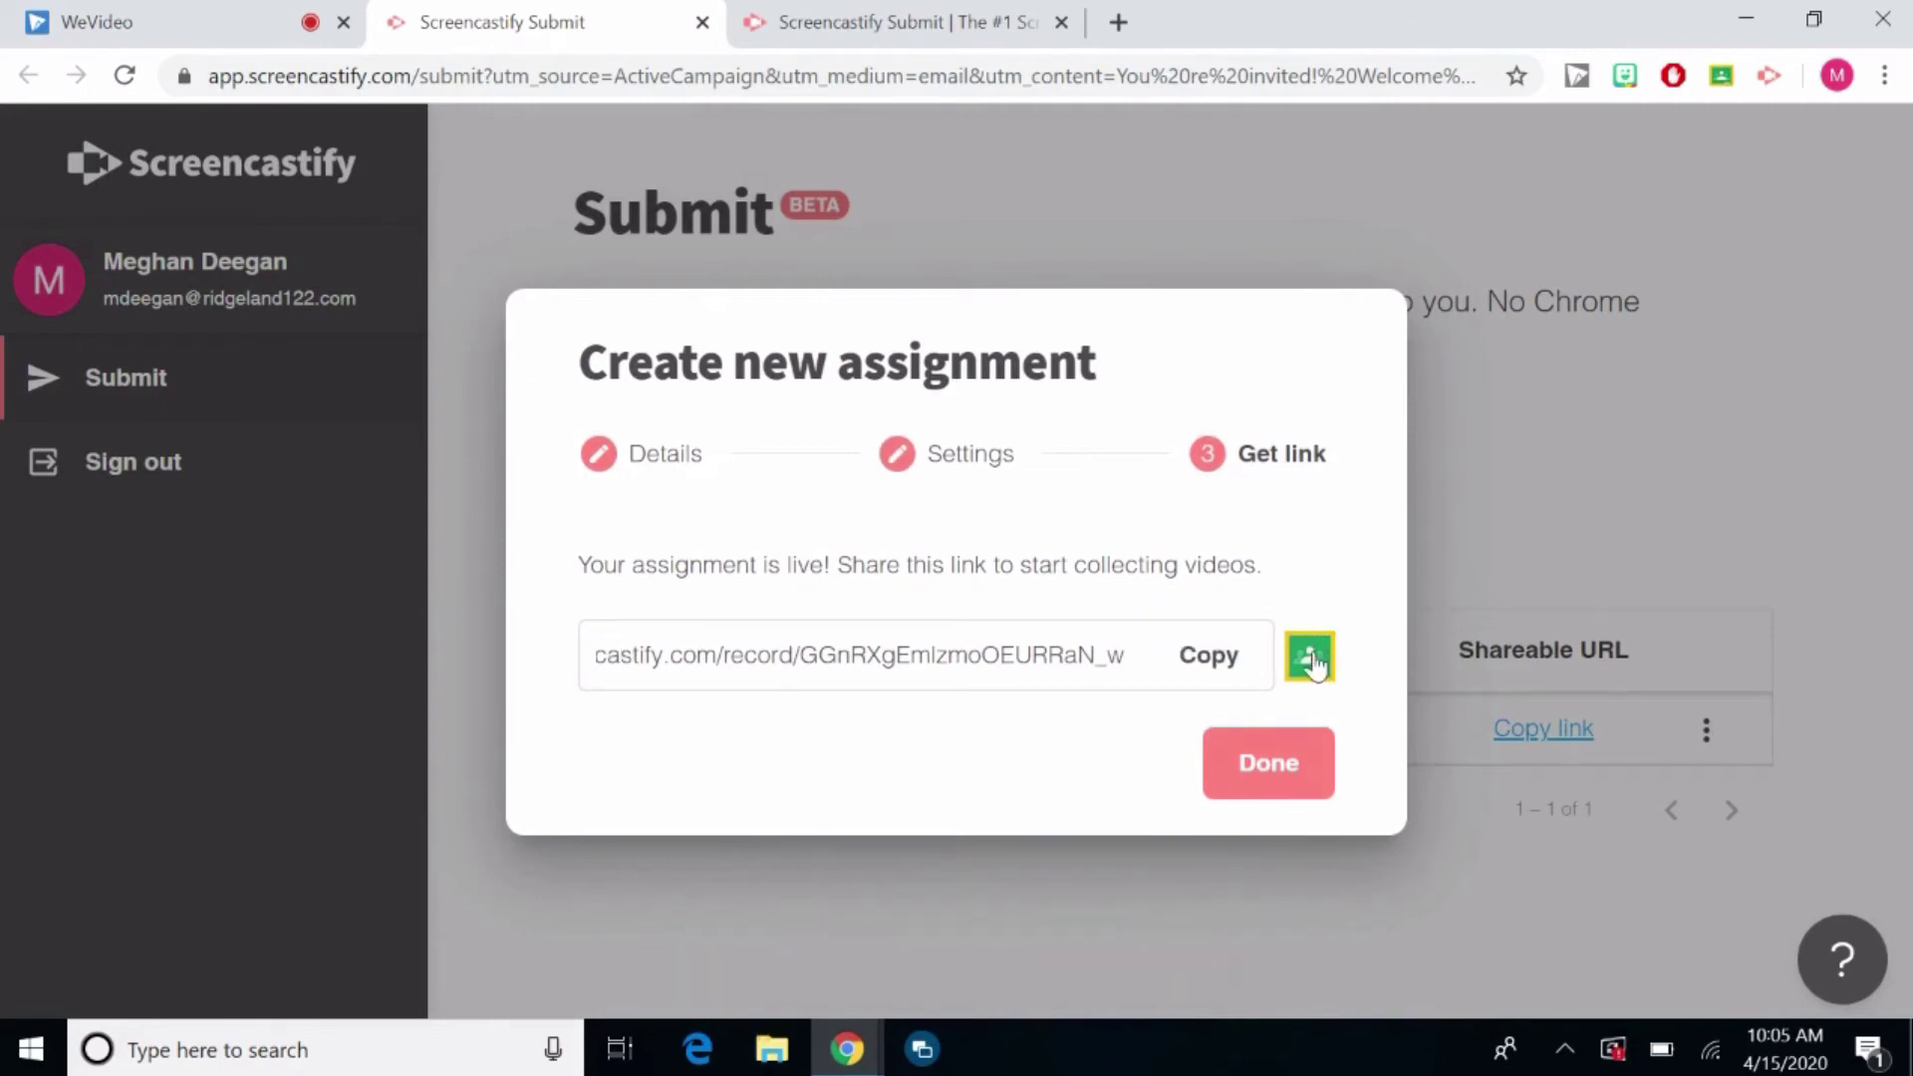
left_click(1207, 655)
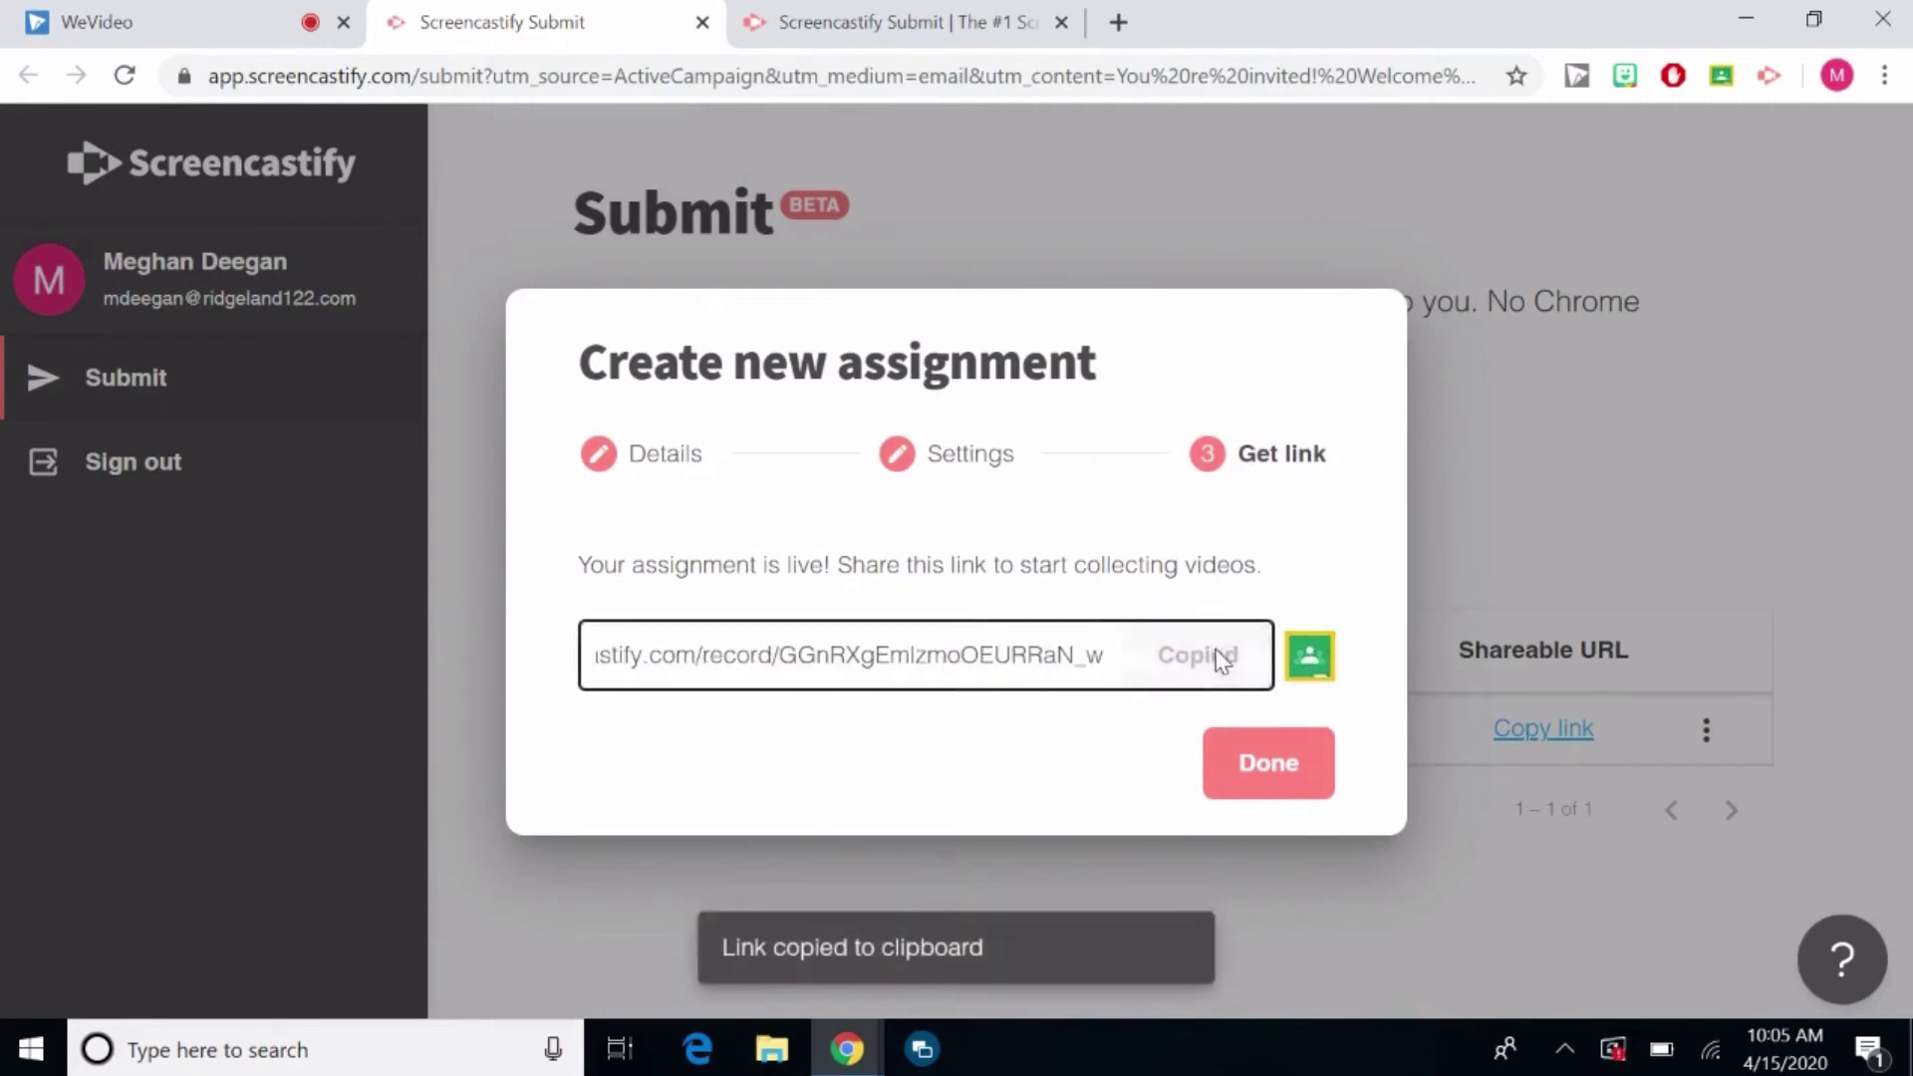
left_click(1279, 787)
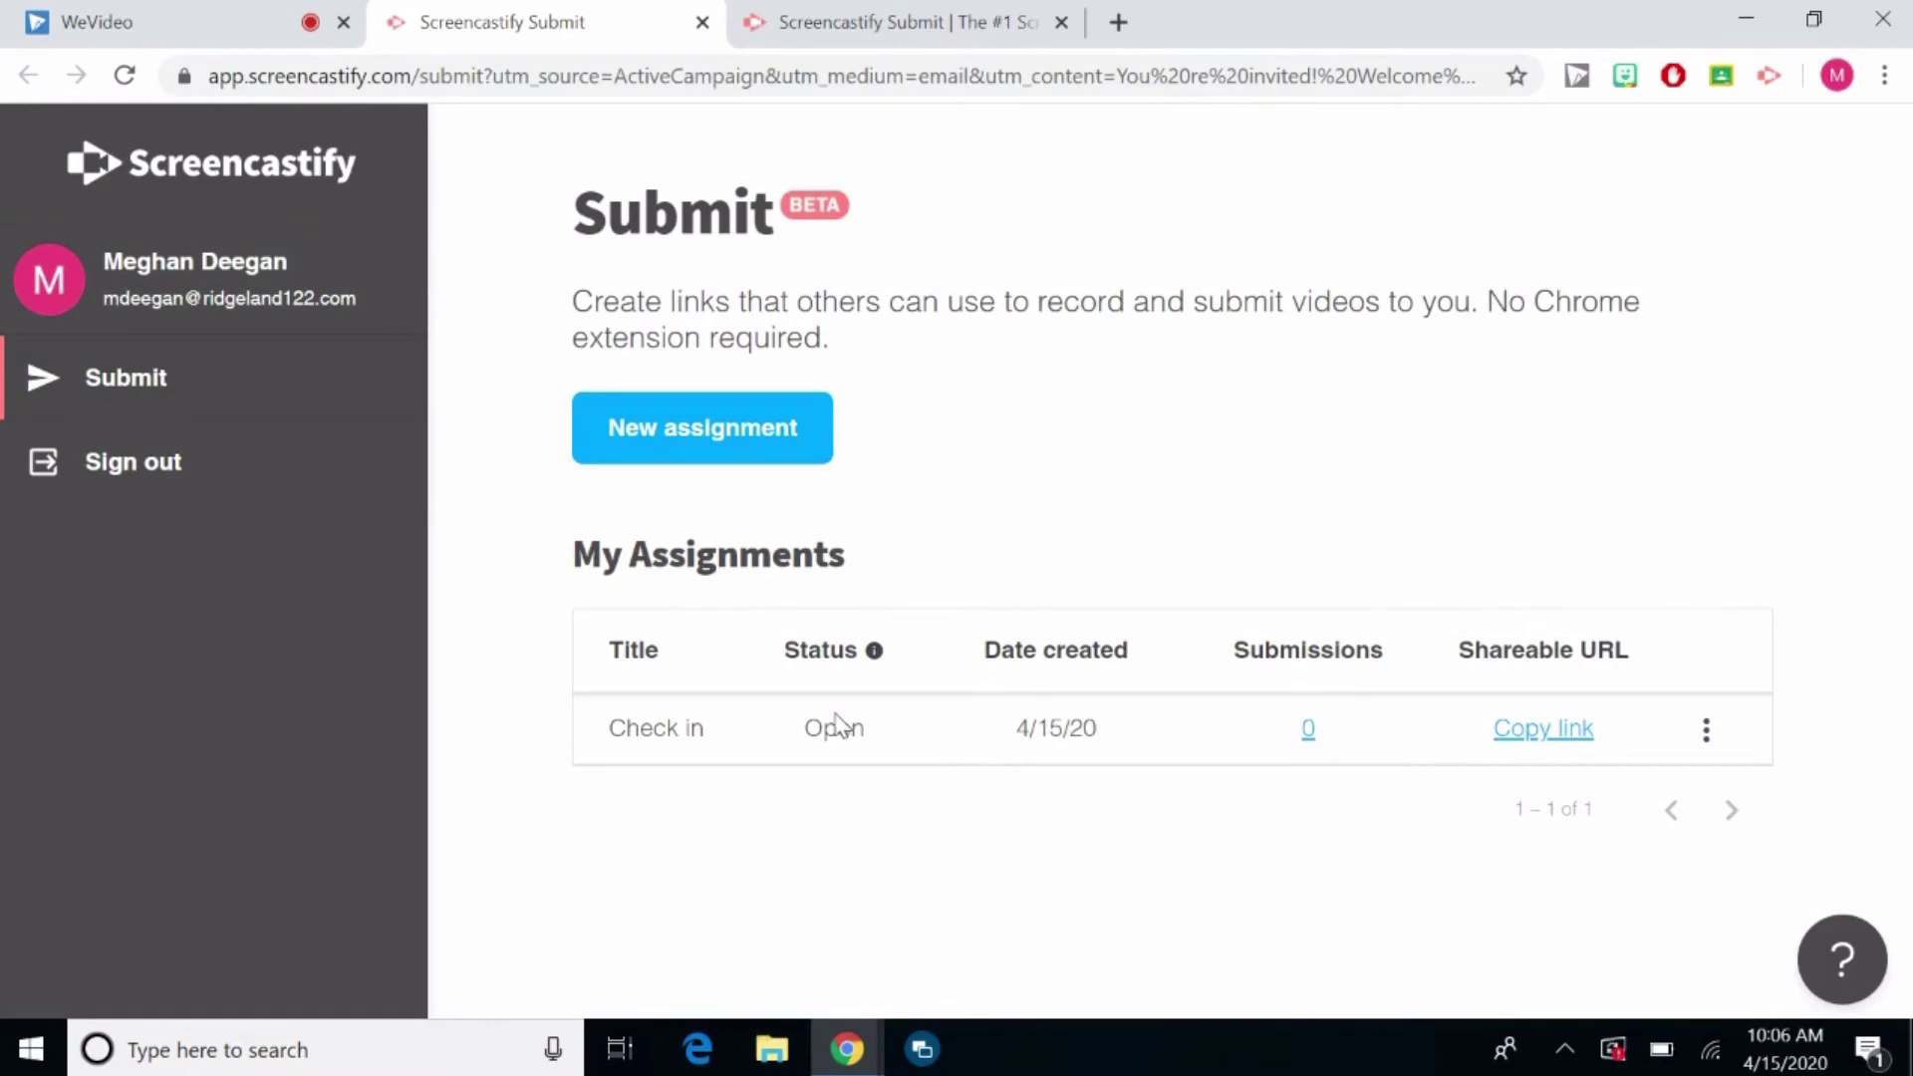
Look at the additional options for the Check in assignment and dismiss them.
left_click(1708, 732)
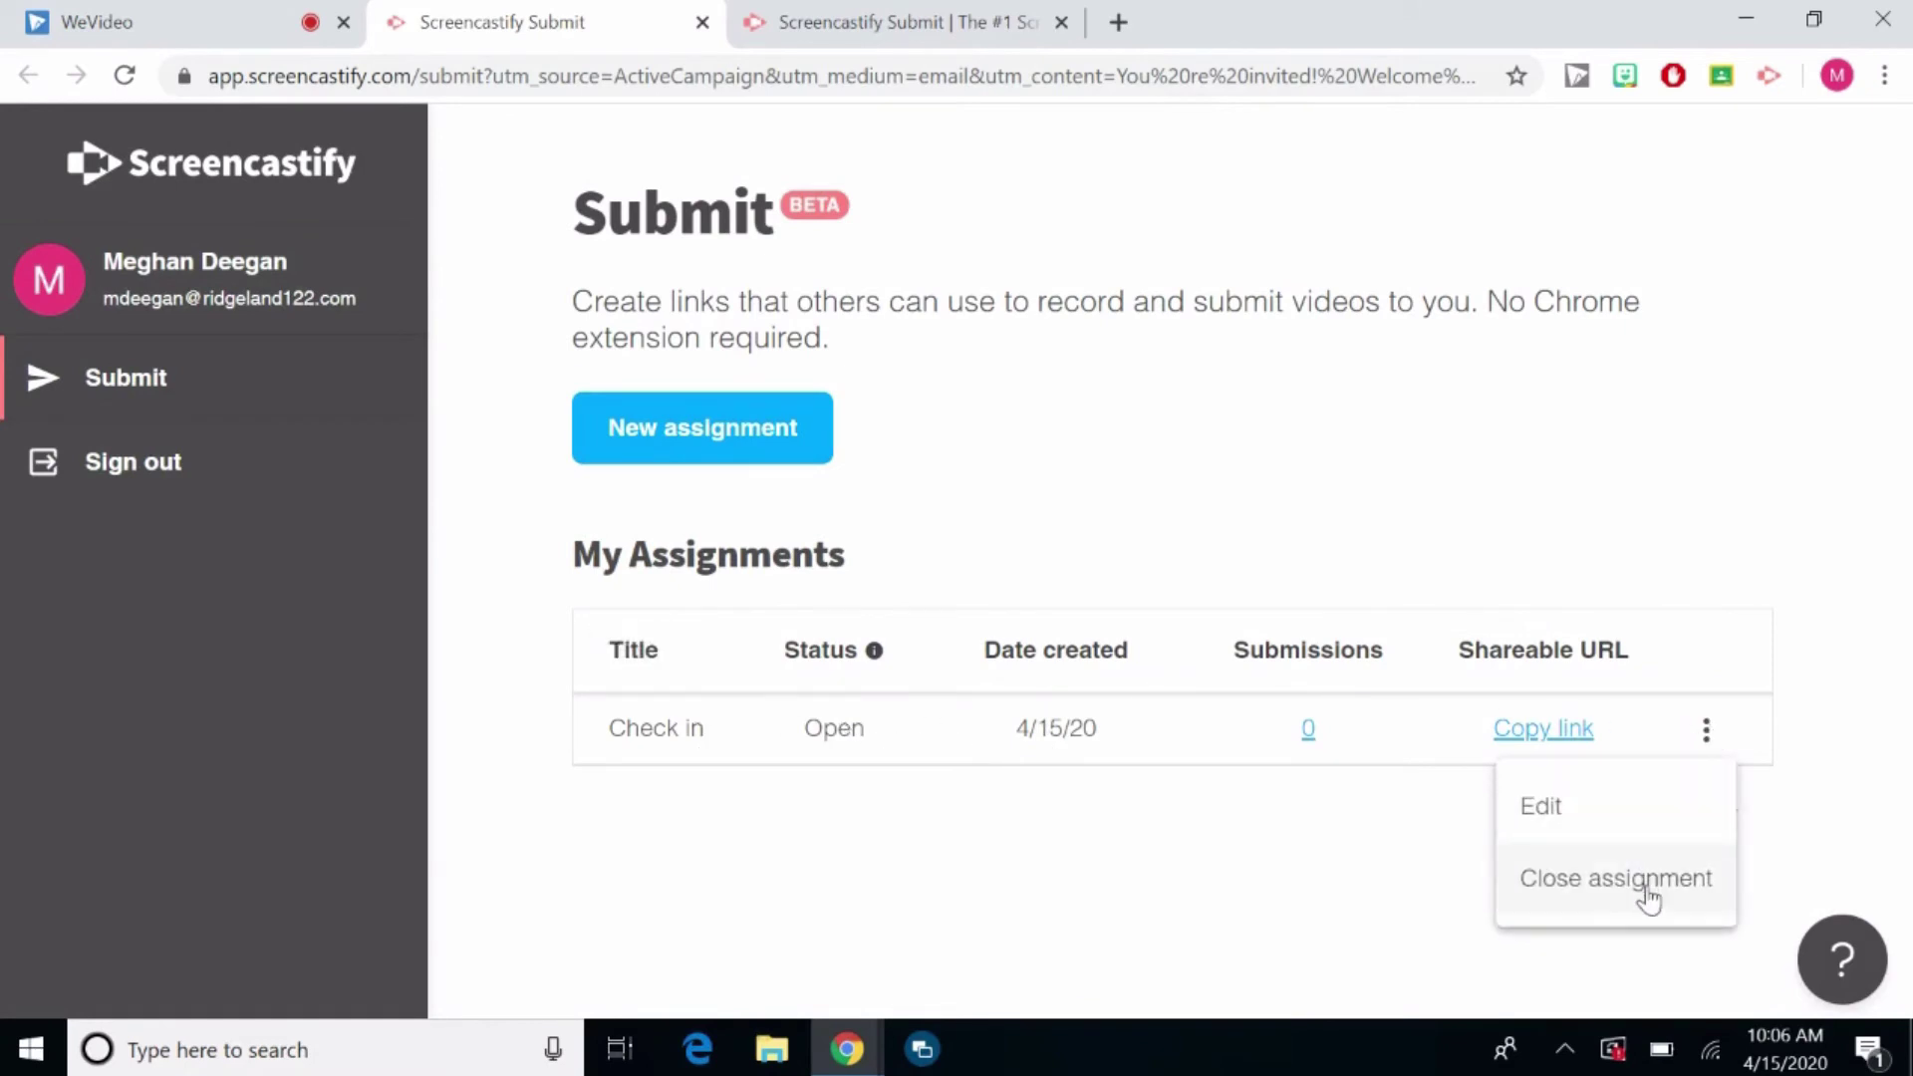
left_click(1830, 694)
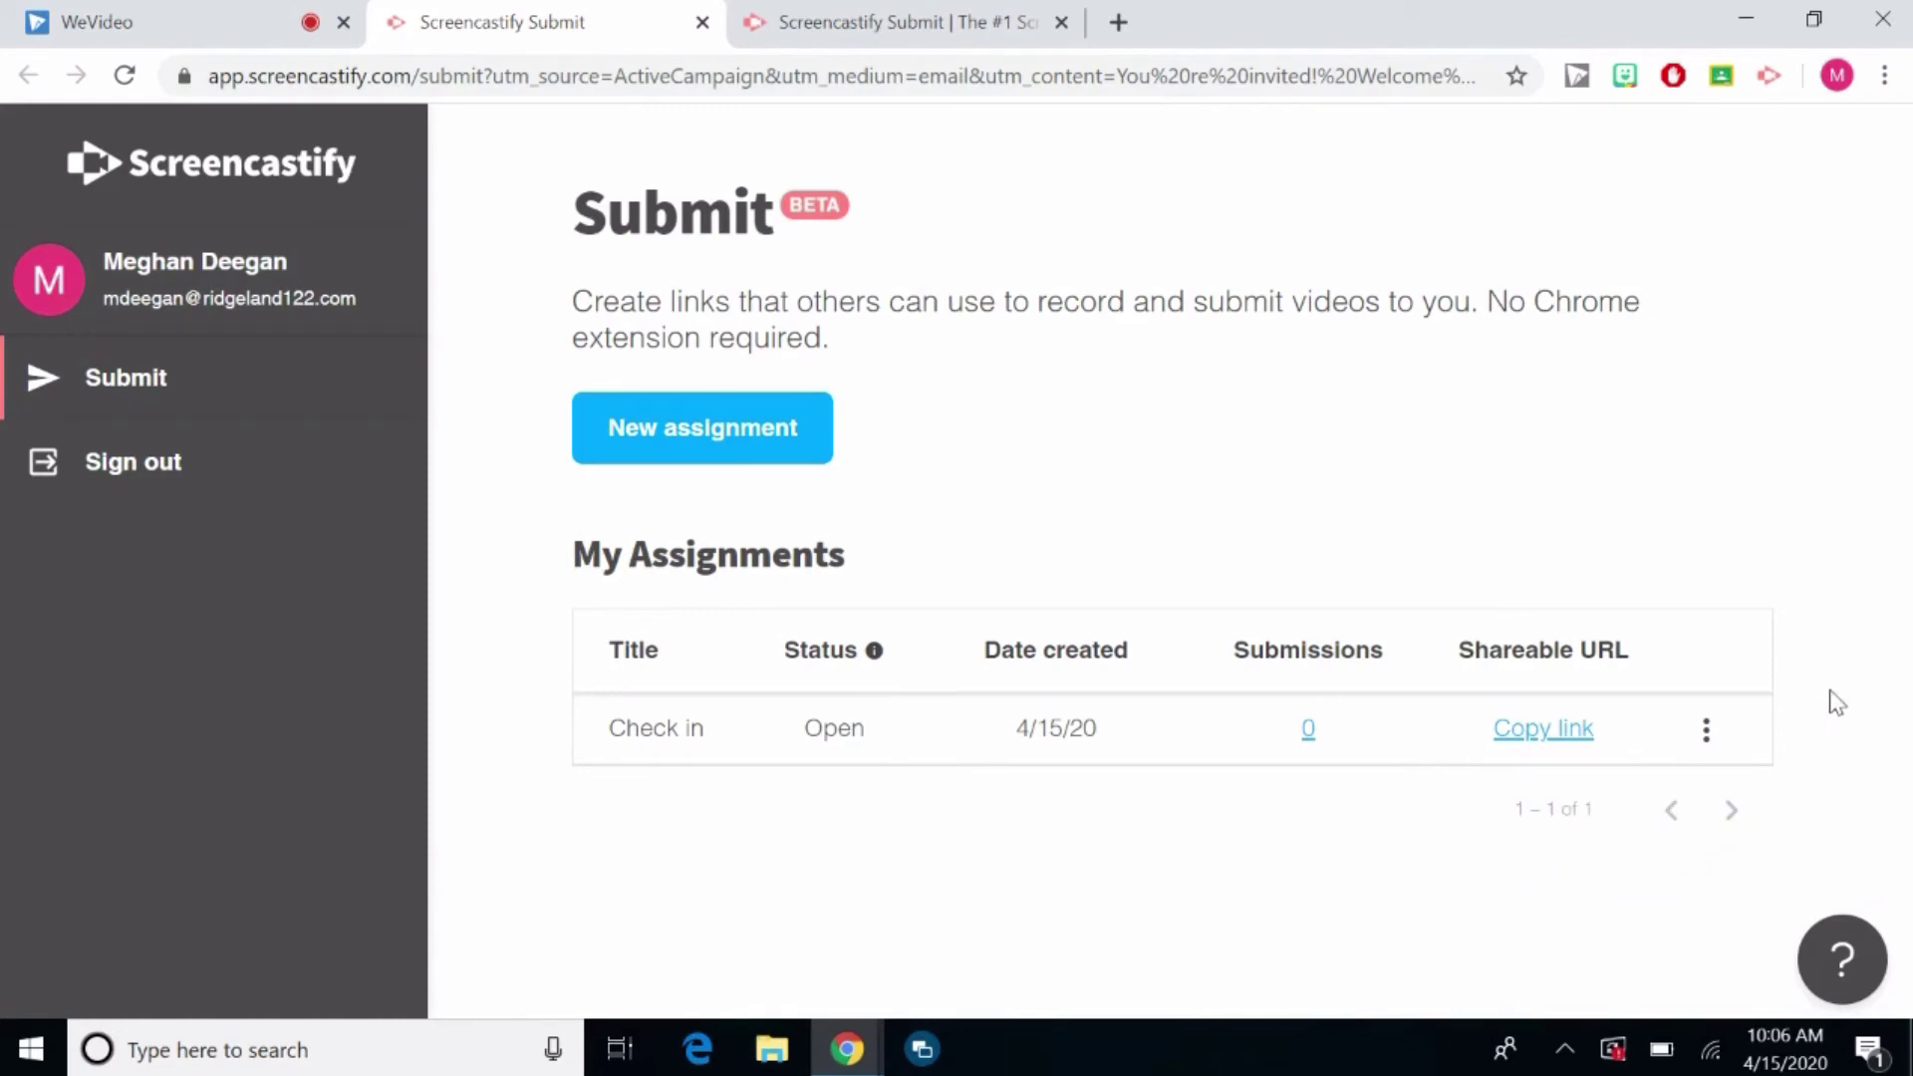